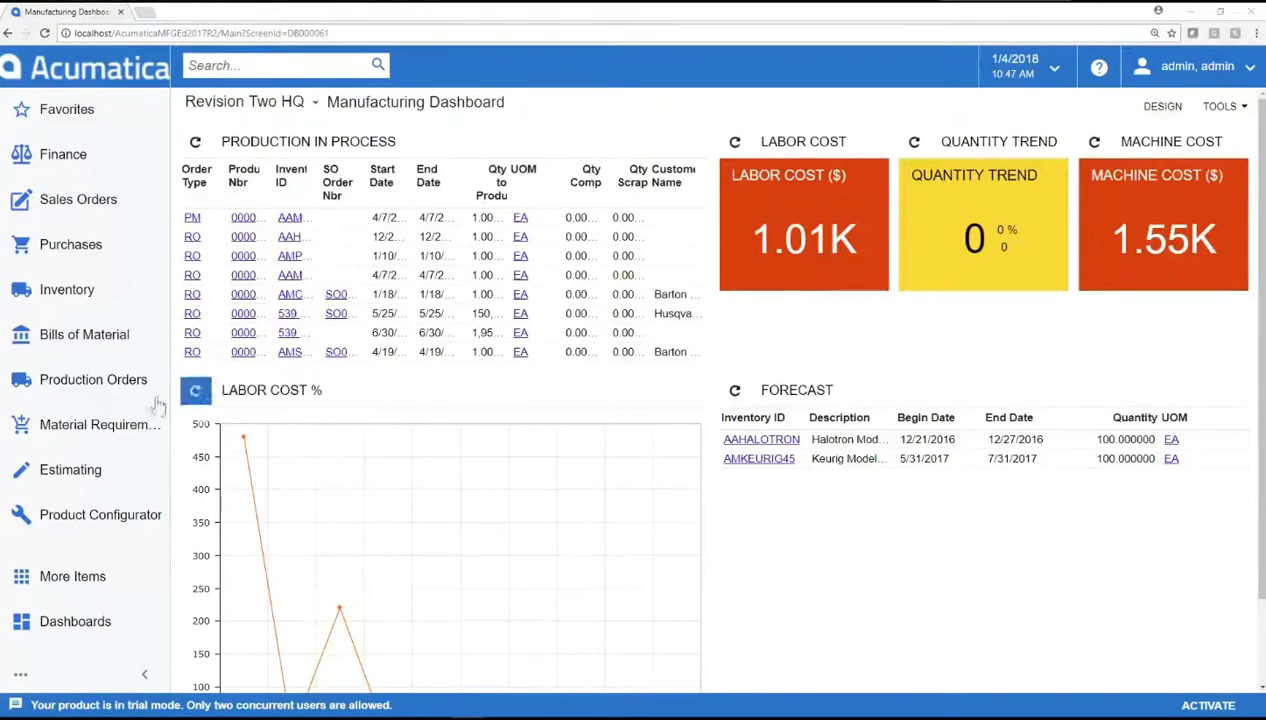
pyautogui.click(118, 400)
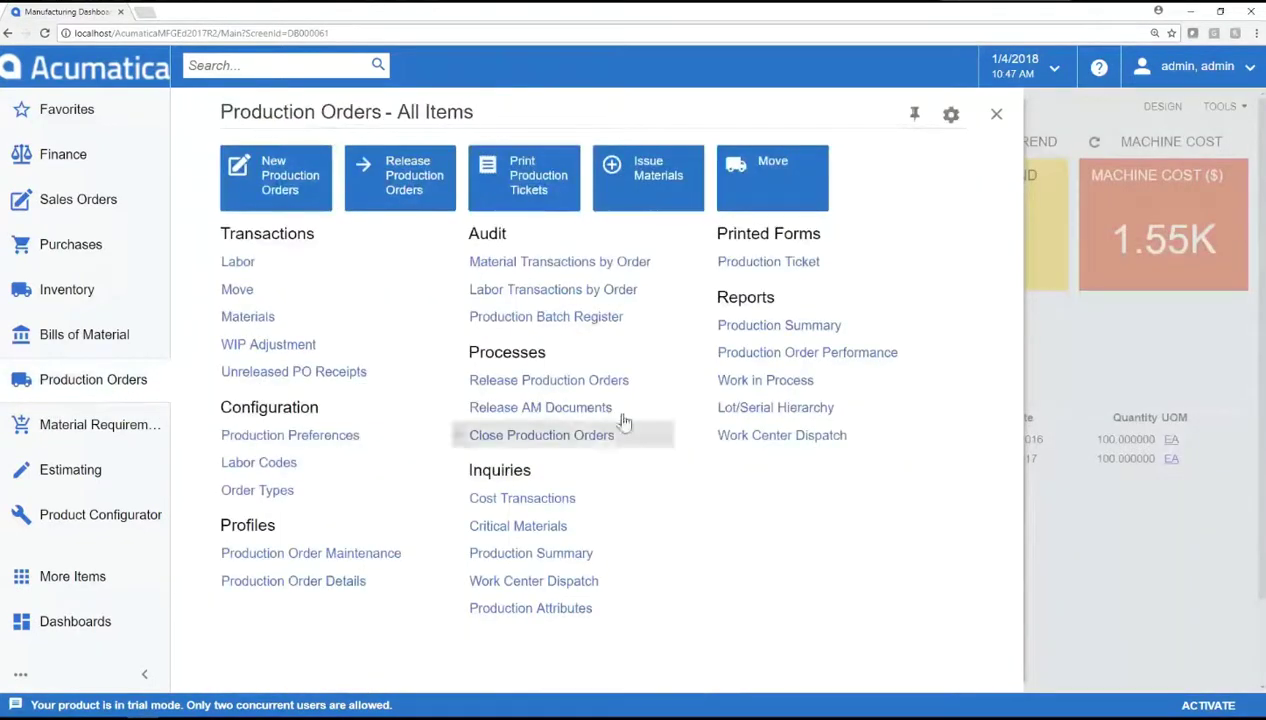
pyautogui.click(737, 389)
pyautogui.click(285, 138)
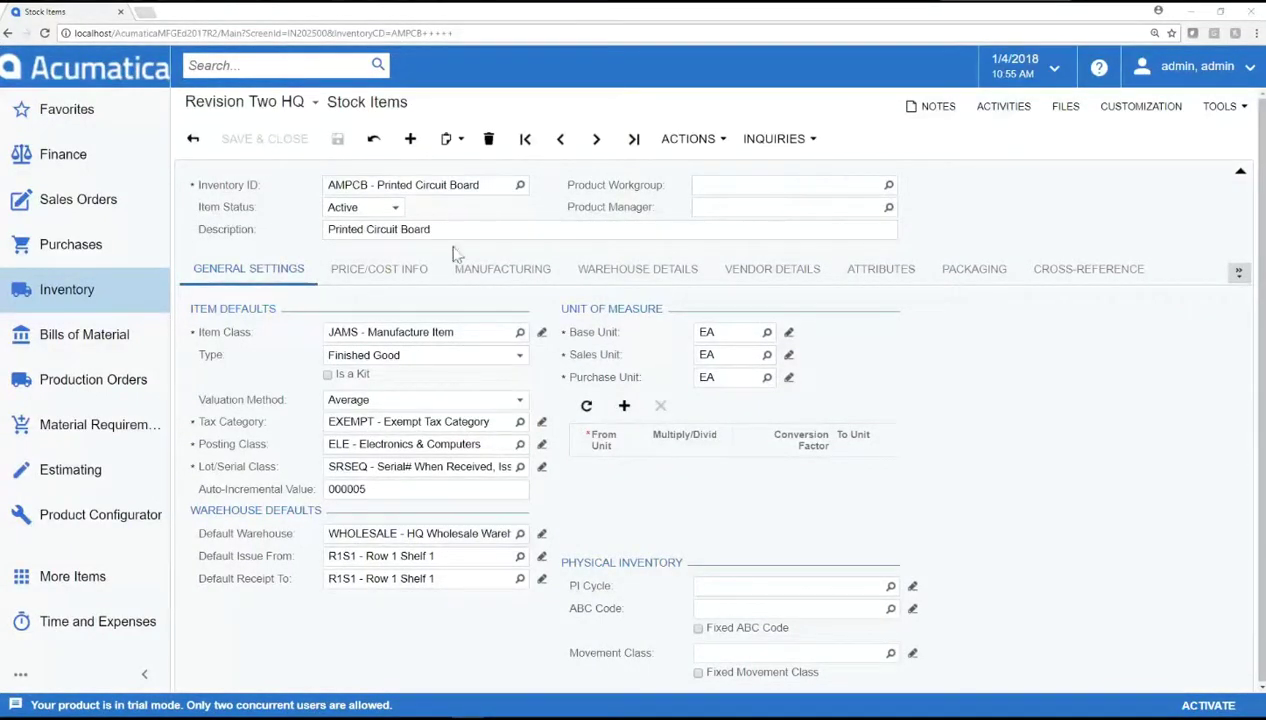
# Check the Printed Circuit Board's item type options and open its default bill of material from the manufacturing settings.
pyautogui.click(459, 356)
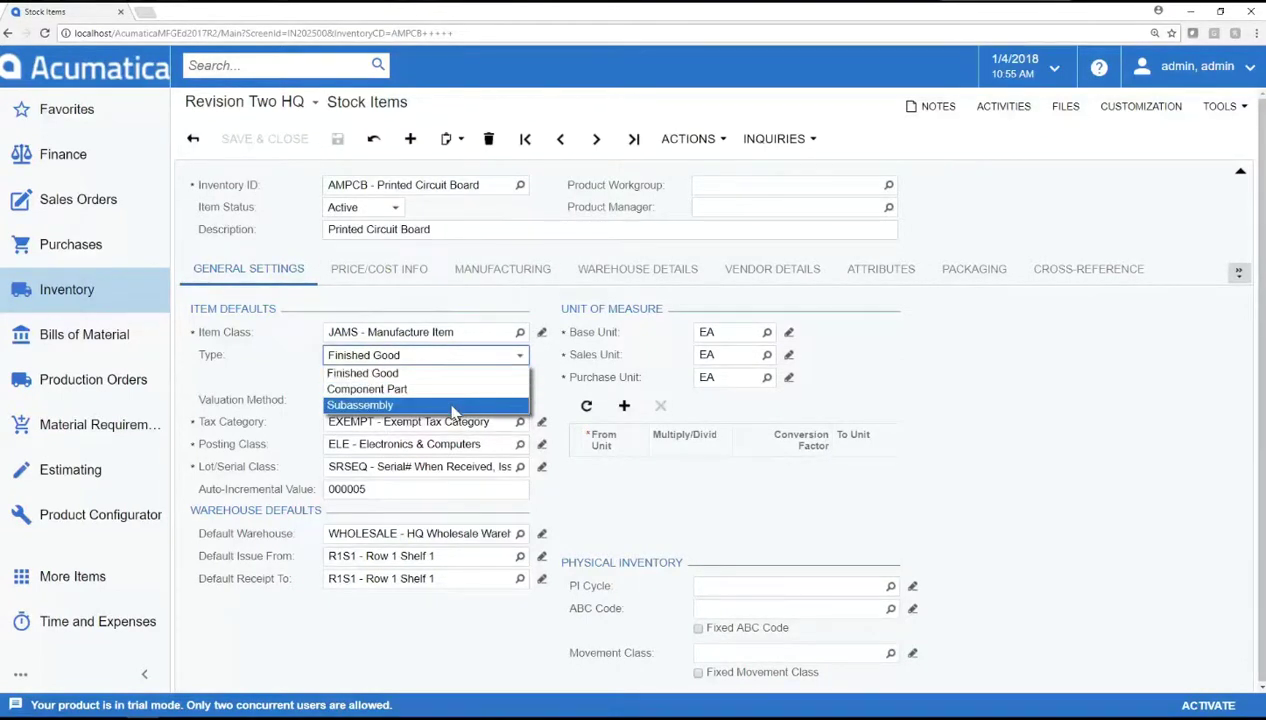
pyautogui.click(553, 358)
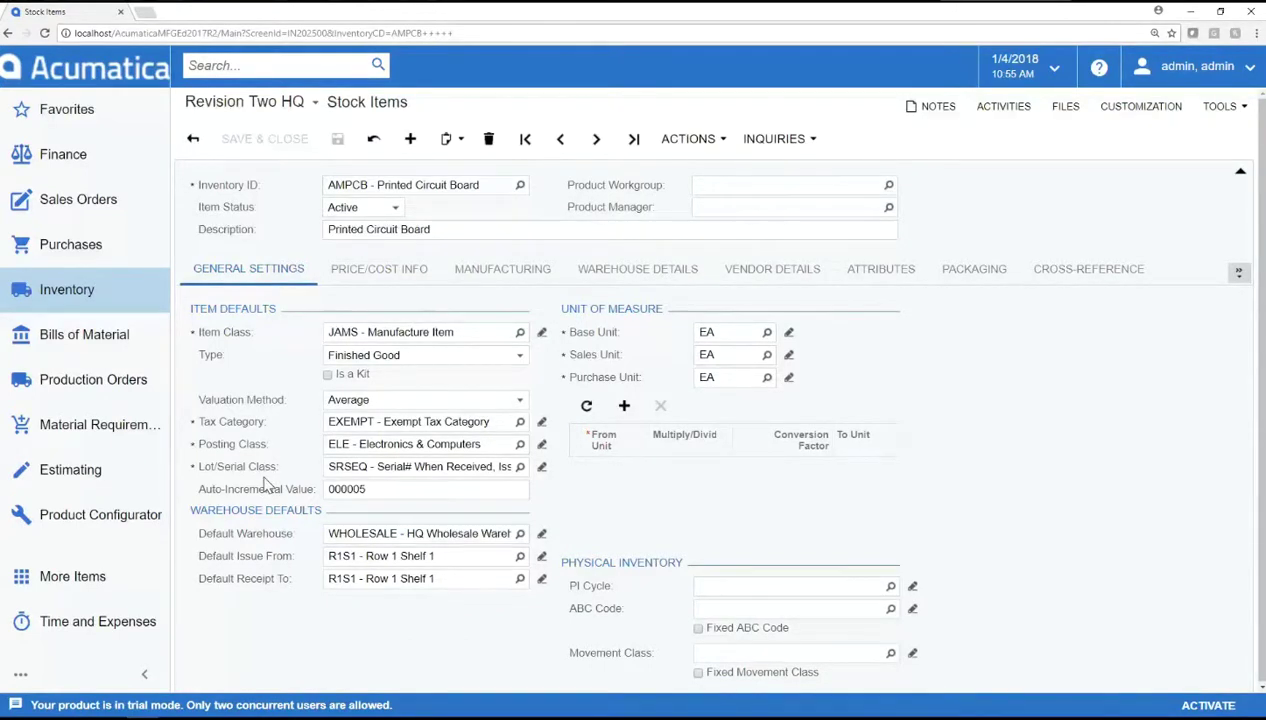
pyautogui.click(487, 281)
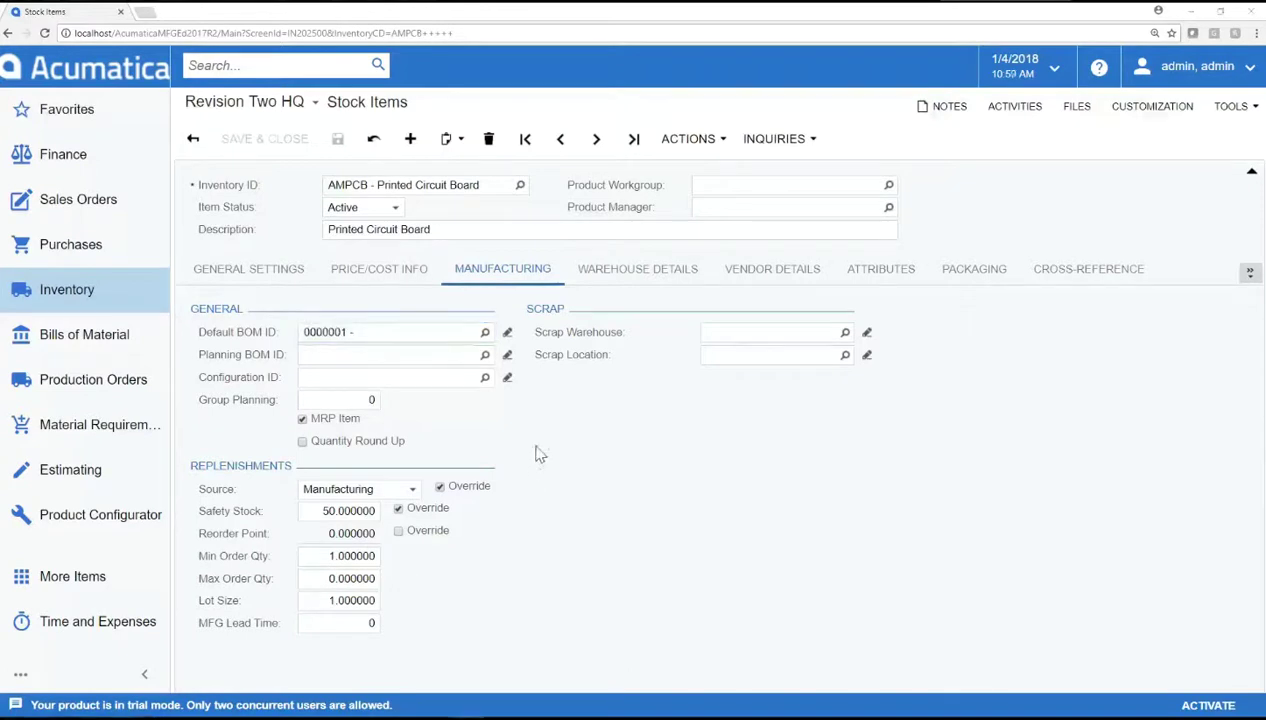
pyautogui.click(507, 334)
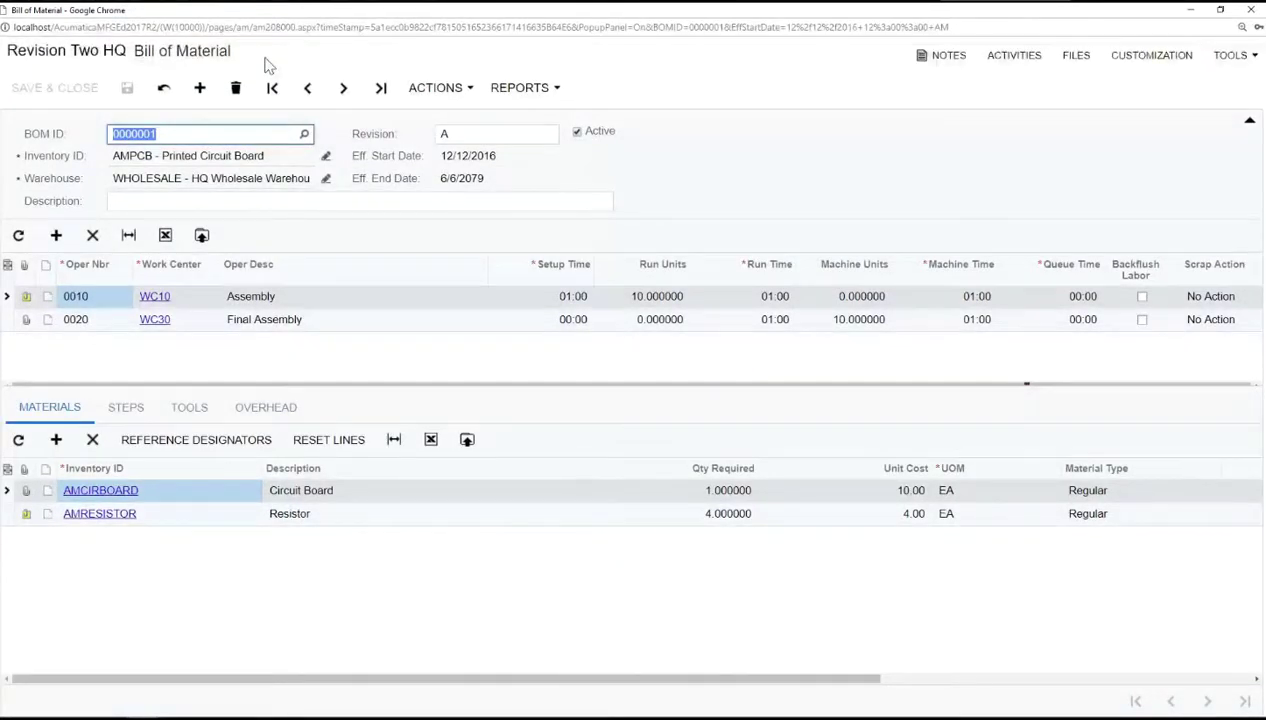
pyautogui.hotkey('alt', 'Tab')
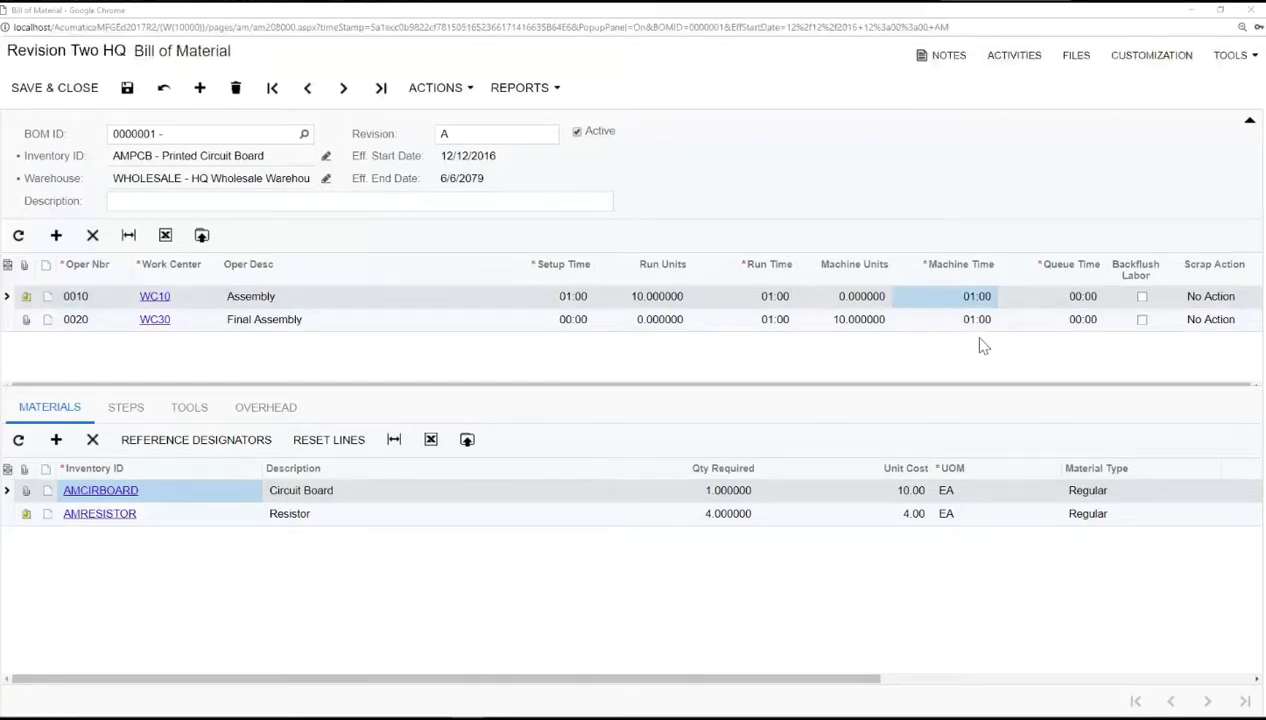
# Enable labor backflushing for the Assembly (0010) and Final Assembly (0020) operations of the bill of material.
pyautogui.click(1142, 319)
pyautogui.click(1142, 297)
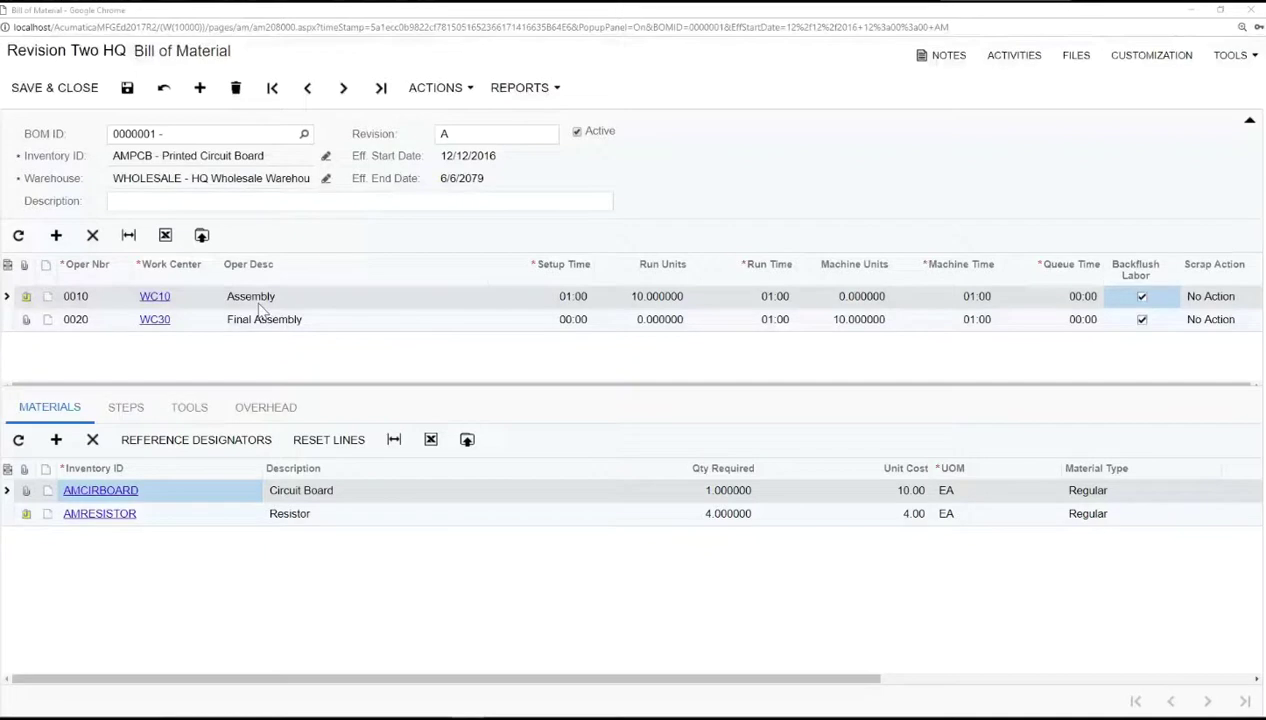
# Enable backflushing of both materials and labor for the Assembly work center WC10 and save it.
pyautogui.click(156, 296)
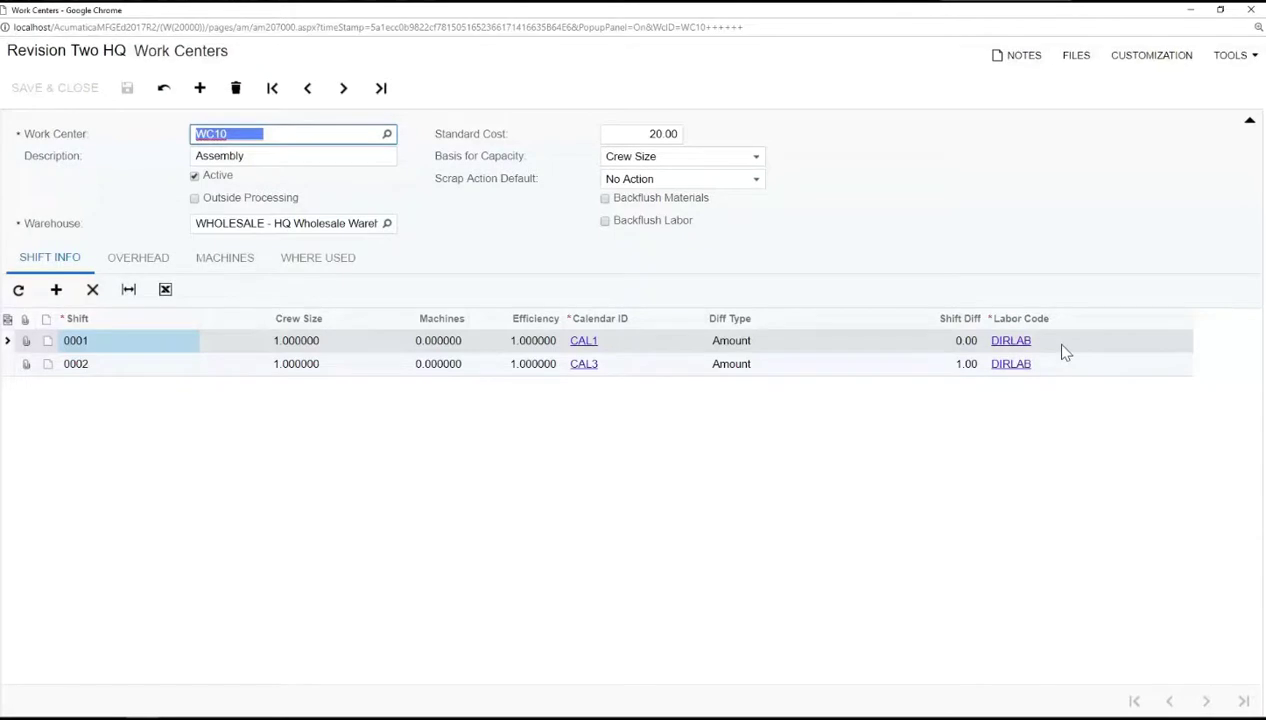
pyautogui.click(220, 269)
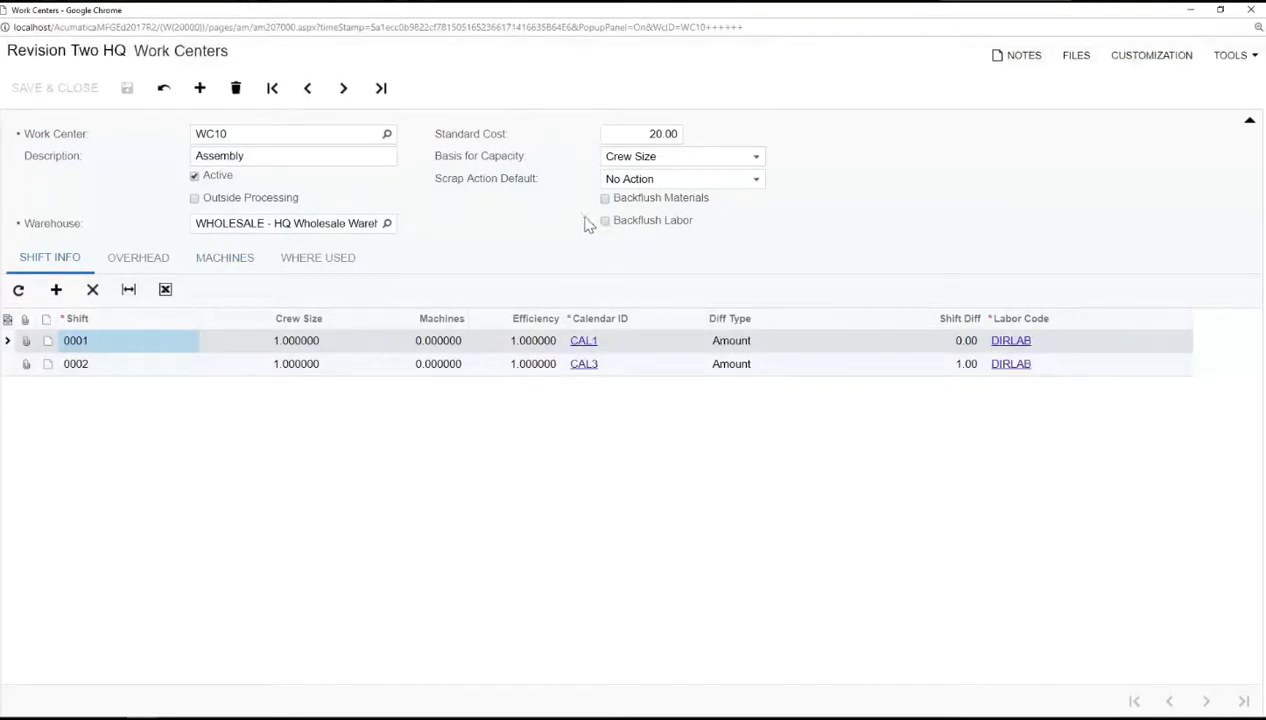
pyautogui.click(604, 198)
pyautogui.click(605, 222)
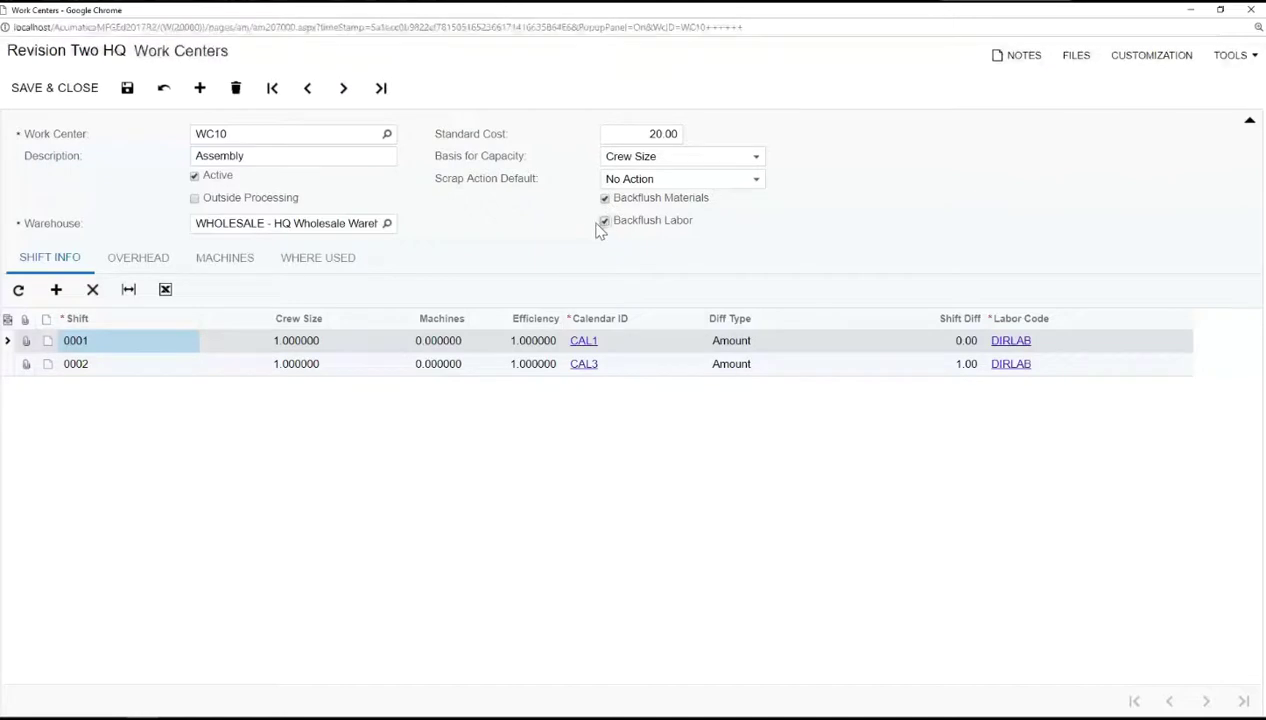
pyautogui.click(55, 88)
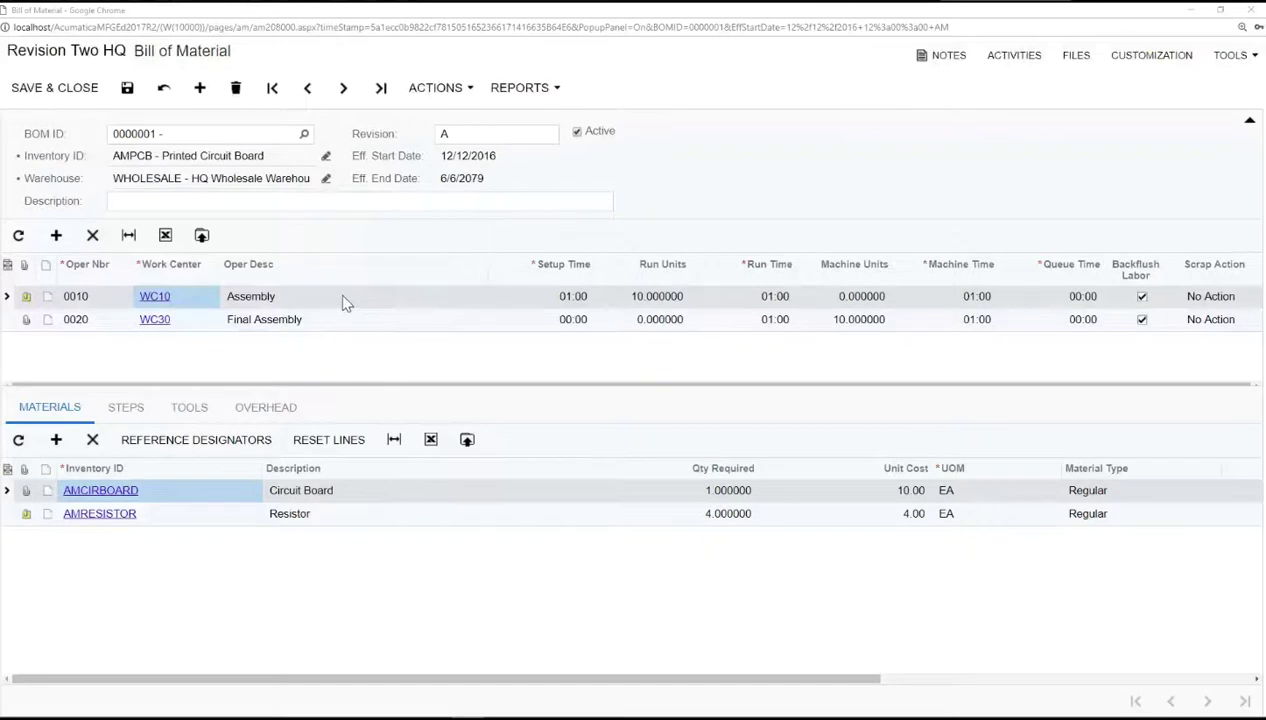
# Examine the Assembly operation's steps and attachment, and its administrative overhead entry.
pyautogui.click(127, 410)
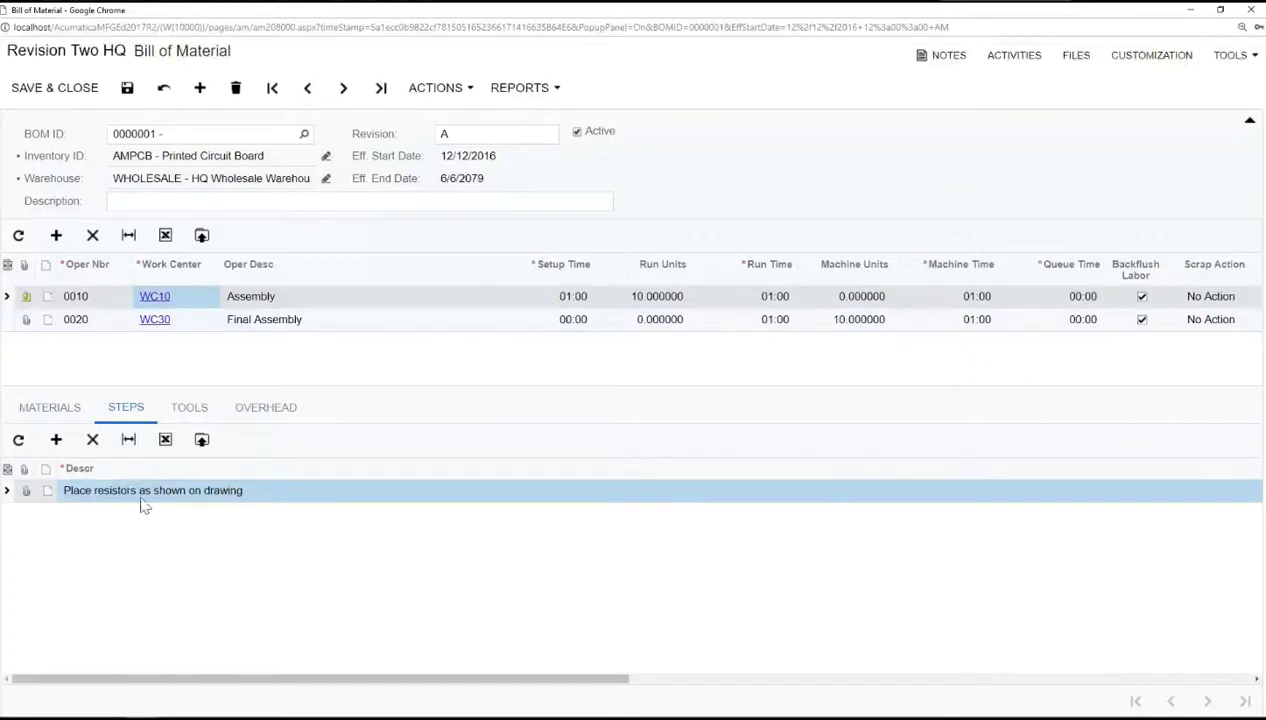
pyautogui.click(26, 491)
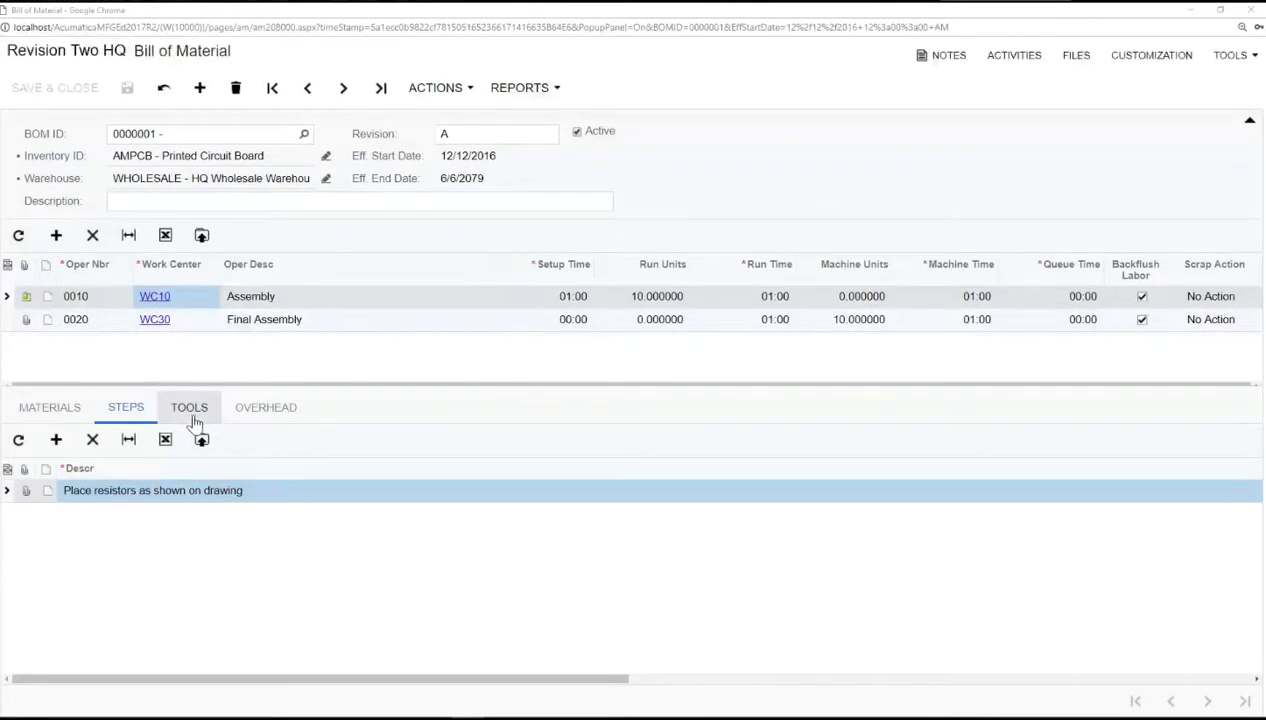
pyautogui.click(248, 412)
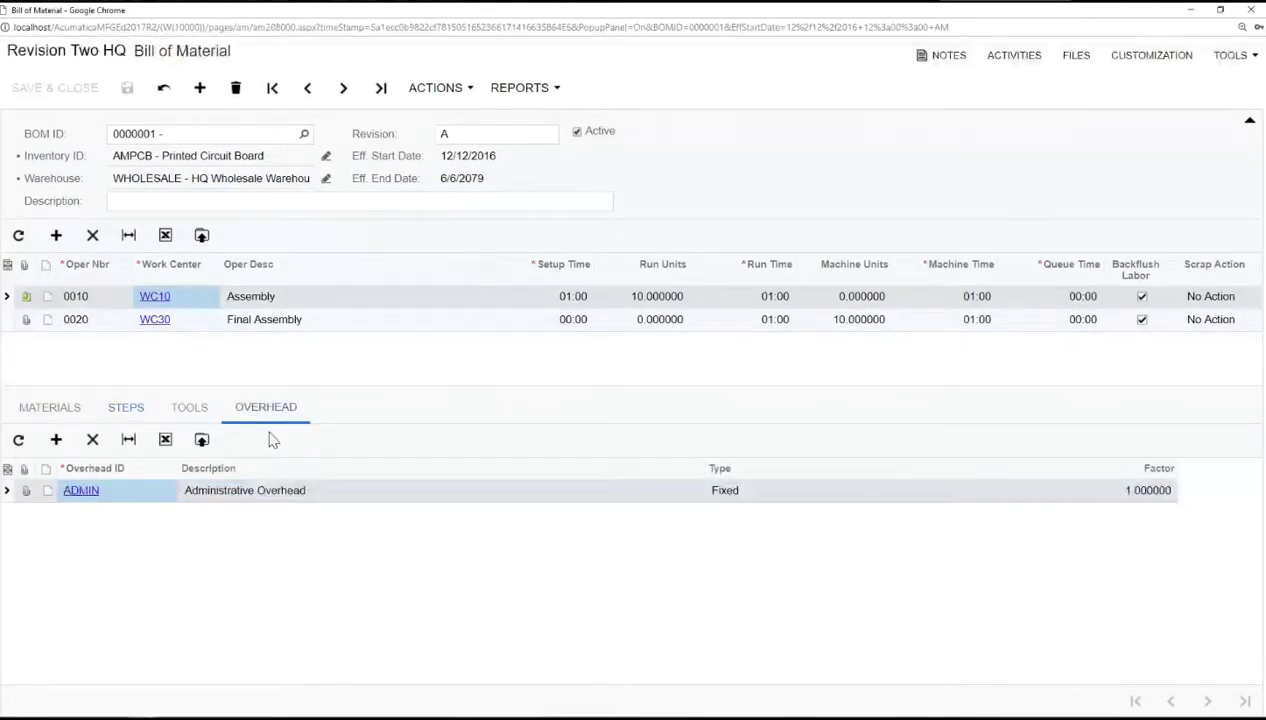
pyautogui.click(84, 490)
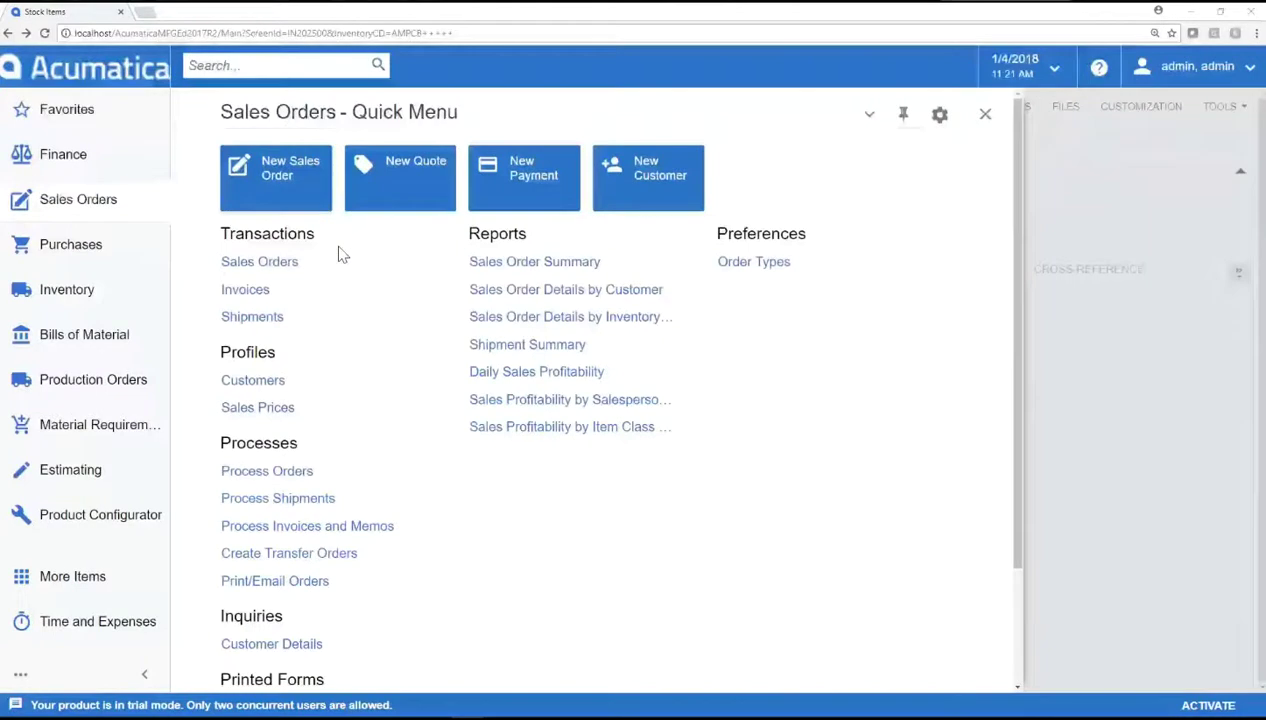
# Create a new sales order of type SO for the customer USA Bartending School.
pyautogui.click(288, 196)
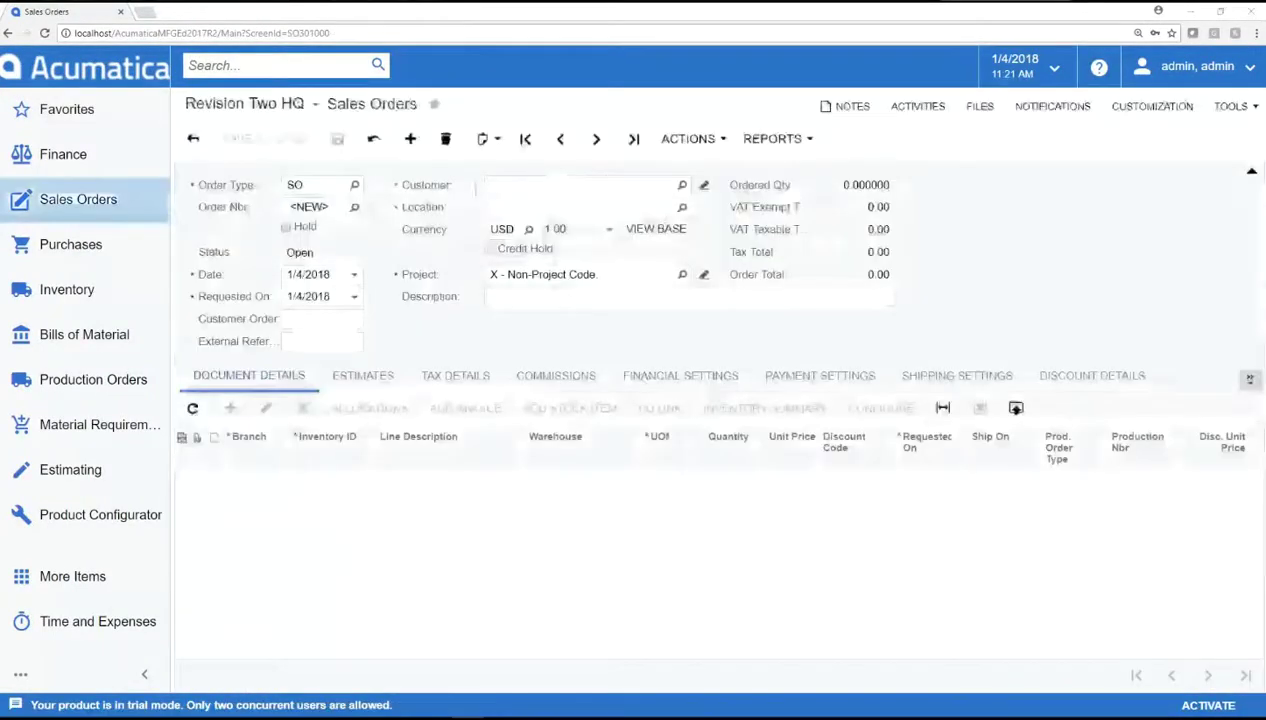
pyautogui.click(682, 186)
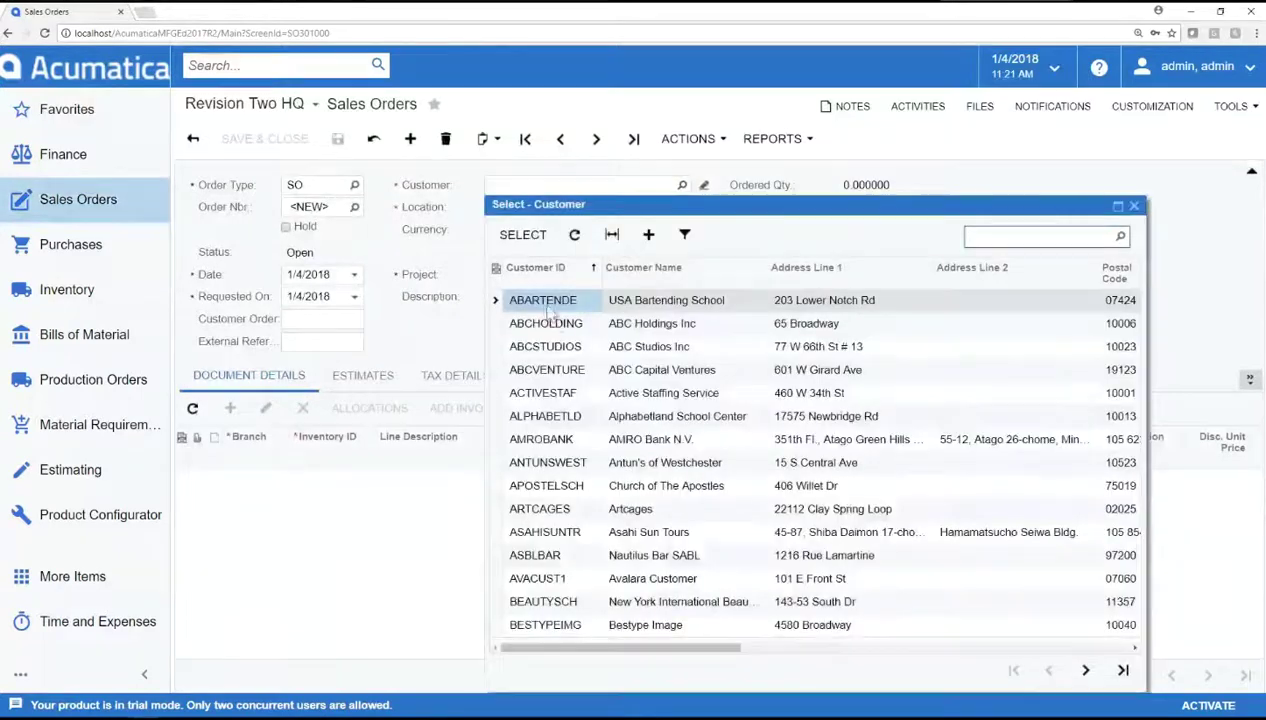
pyautogui.doubleClick(545, 300)
# Add a line for 5 units of Printed Circuit Board (AMPCB) to the sales order and save it.
pyautogui.click(230, 408)
pyautogui.click(339, 481)
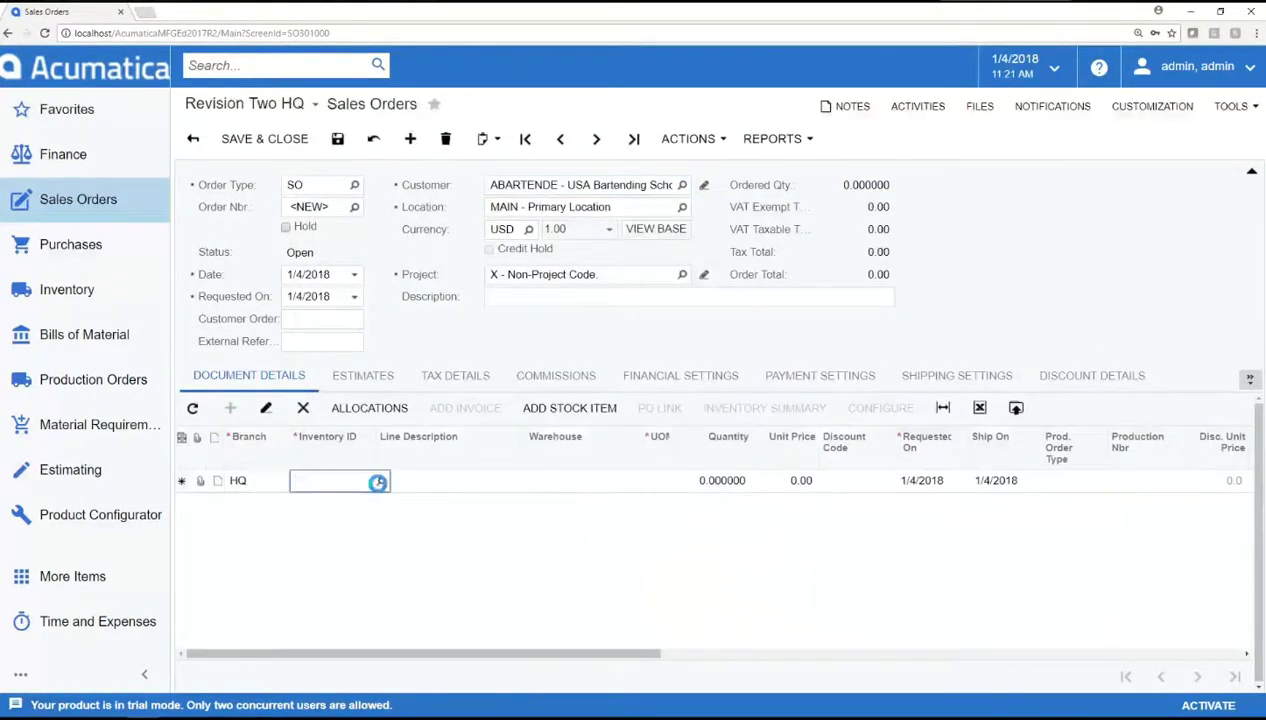
pyautogui.click(380, 481)
pyautogui.write('printed')
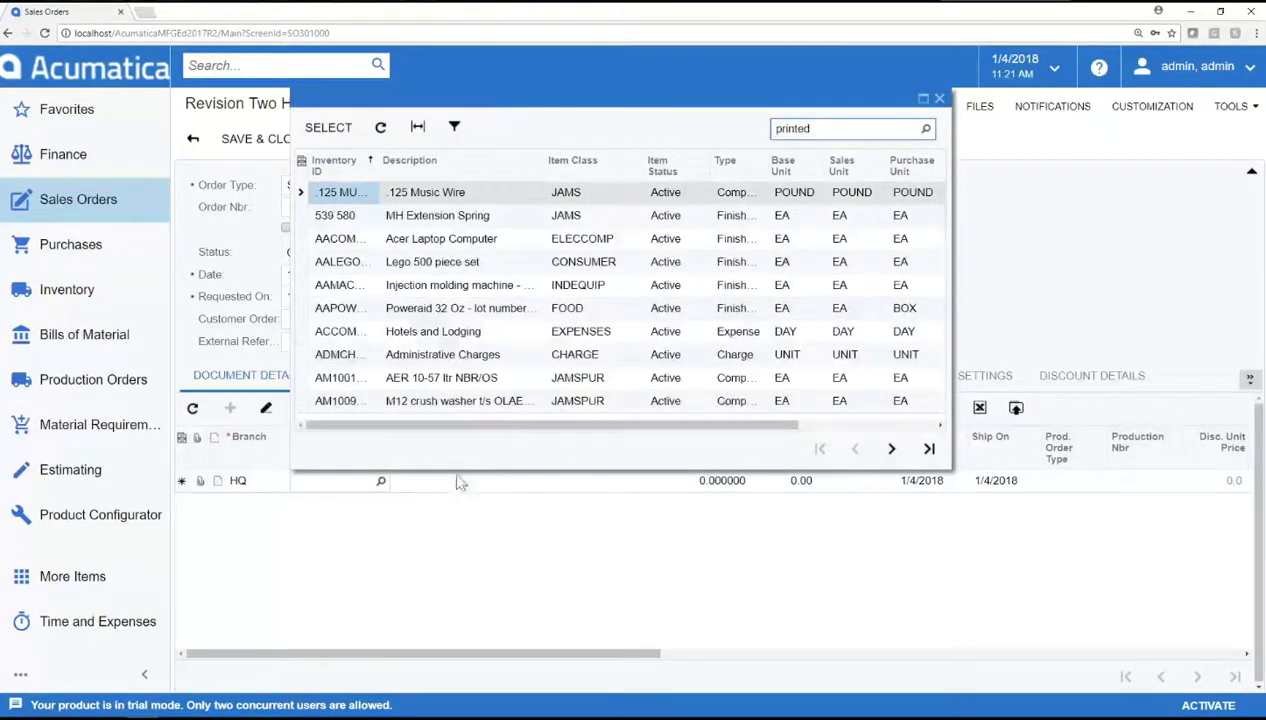
pyautogui.press('Return')
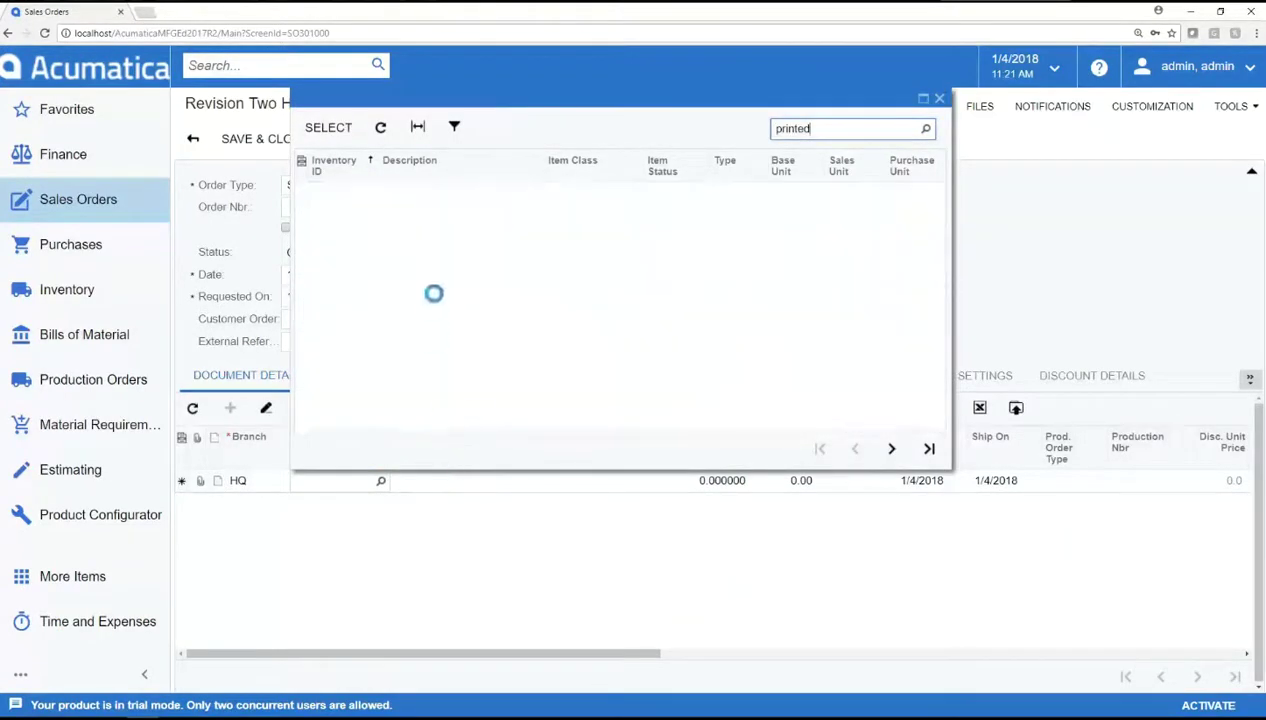
pyautogui.doubleClick(433, 198)
pyautogui.click(706, 481)
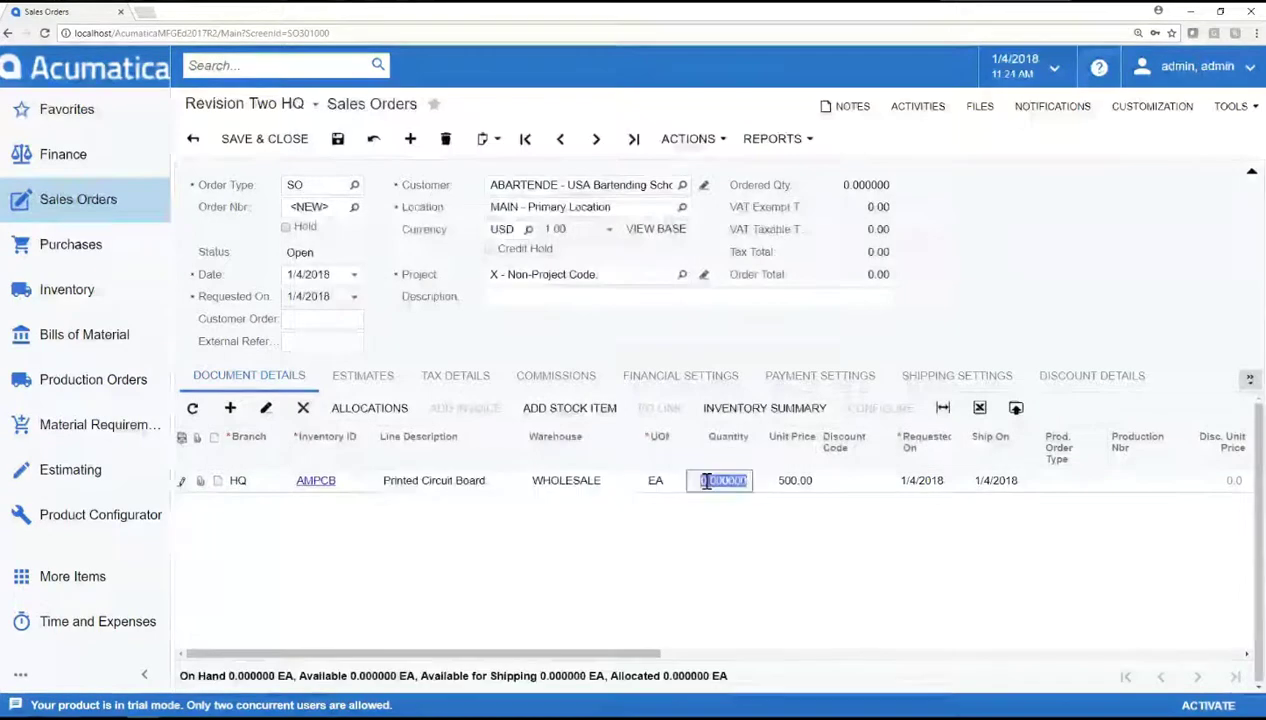
pyautogui.write('5.00')
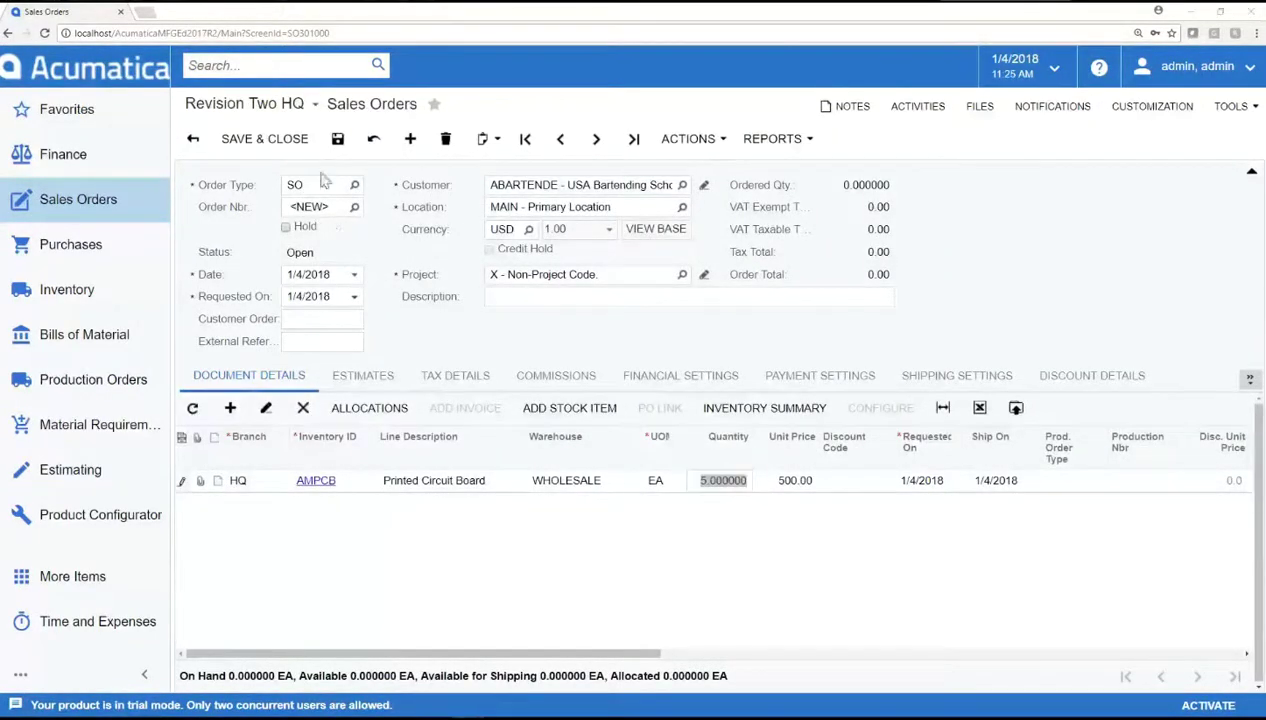
pyautogui.click(337, 139)
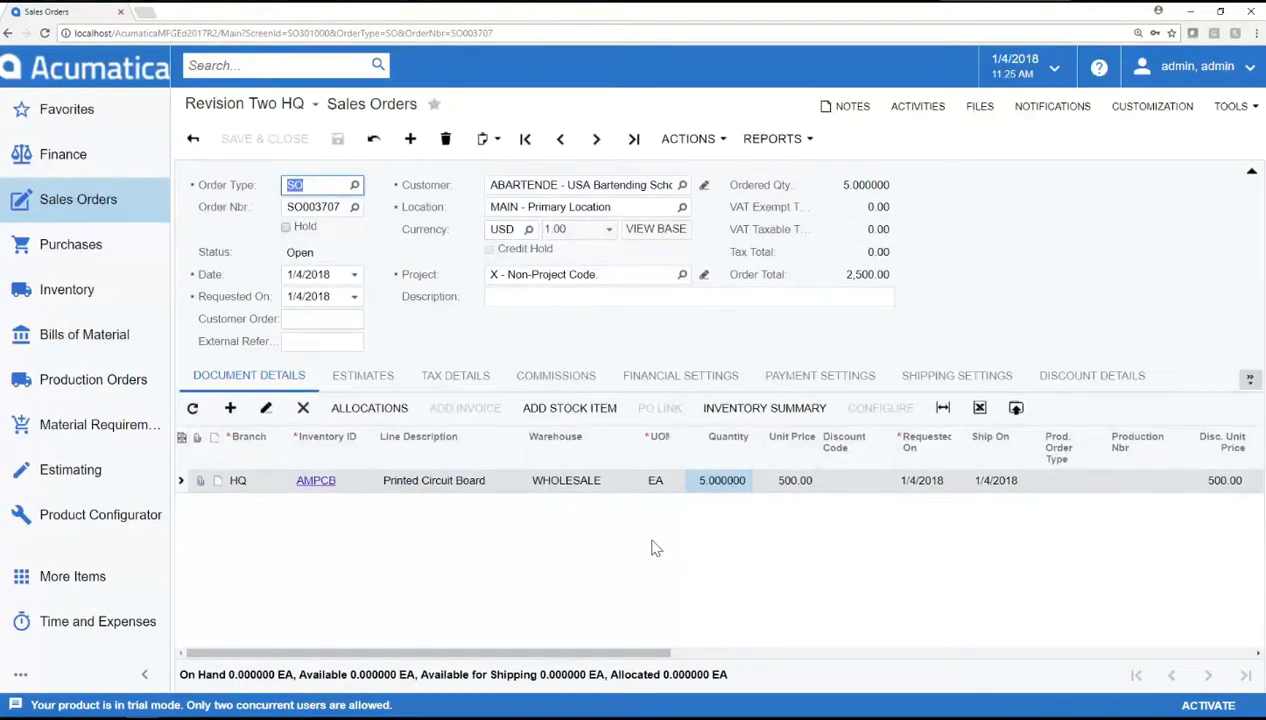
# Create a production order from the sales order for its AMPCB line.
pyautogui.click(682, 141)
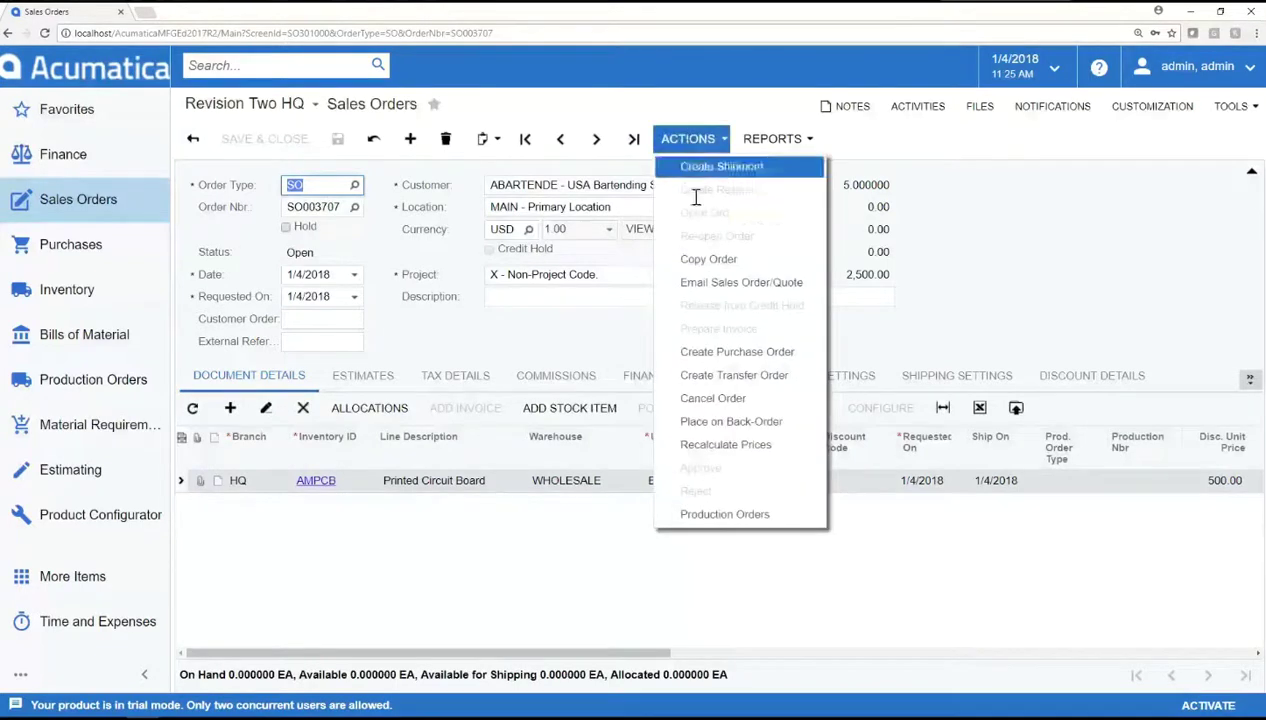
pyautogui.click(780, 514)
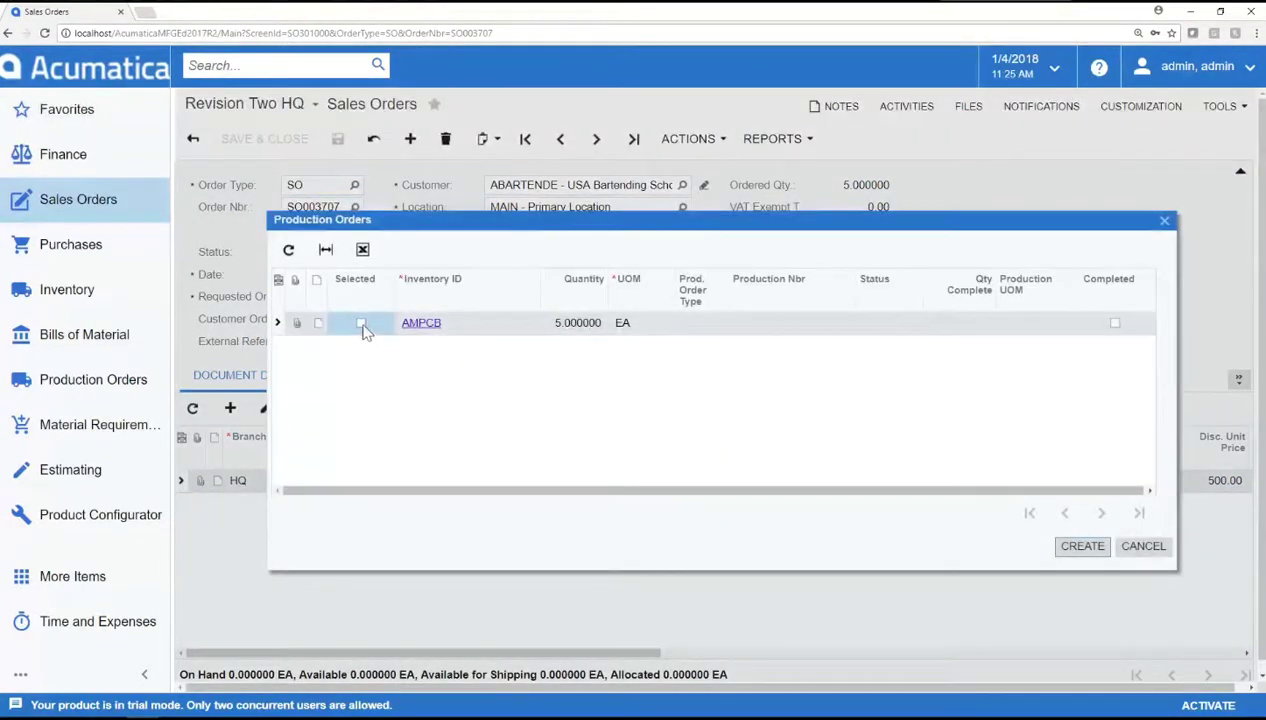
pyautogui.click(361, 324)
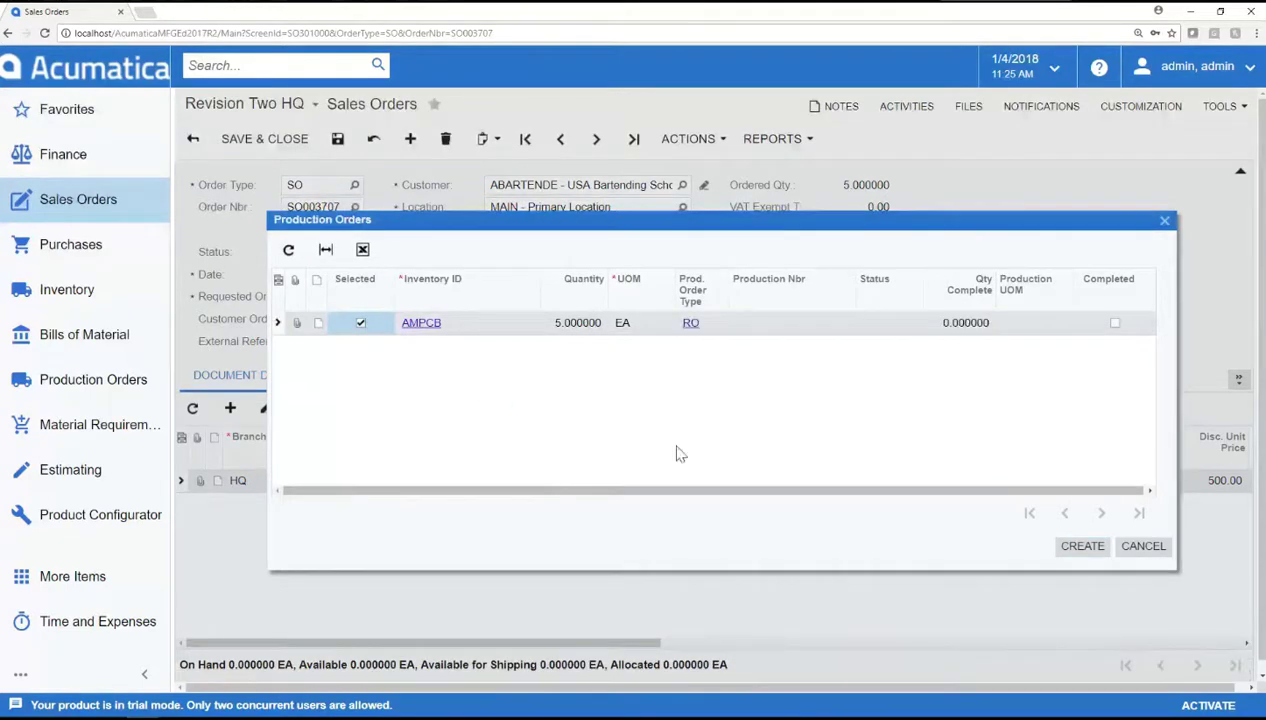
pyautogui.click(1074, 549)
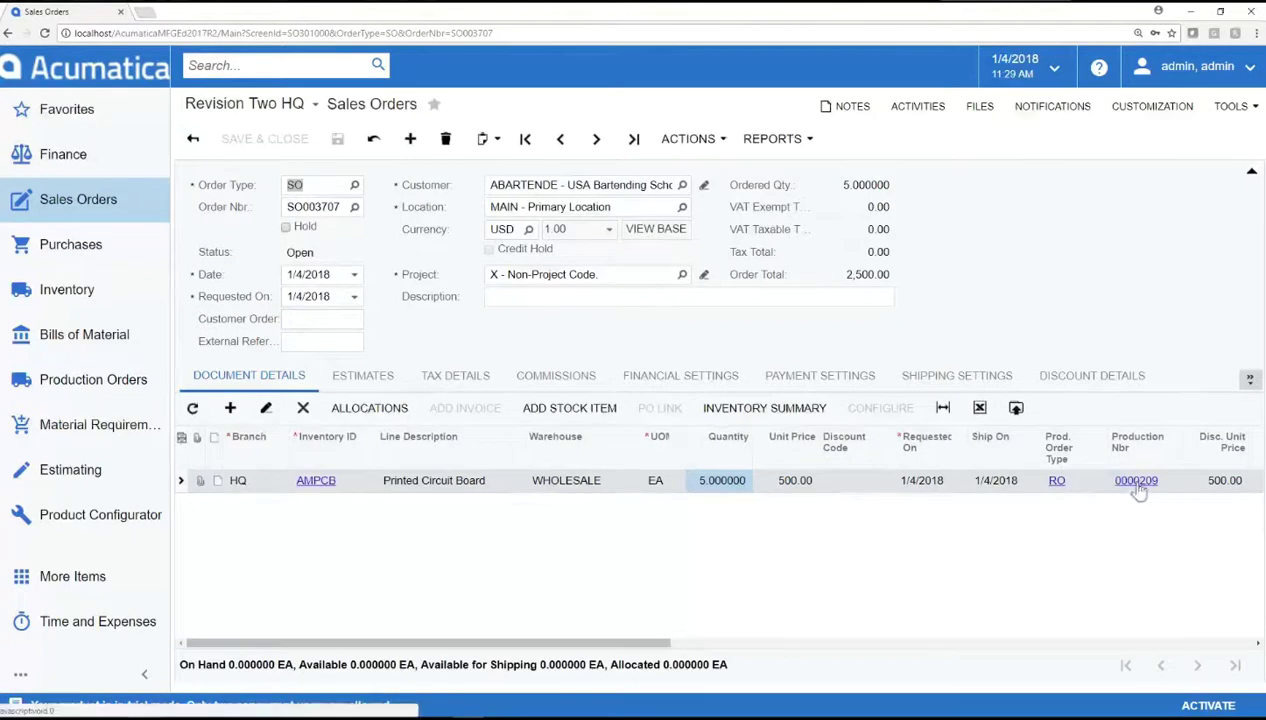
# Open the linked production order and examine its general settings, references, event history and cost totals.
pyautogui.click(1137, 481)
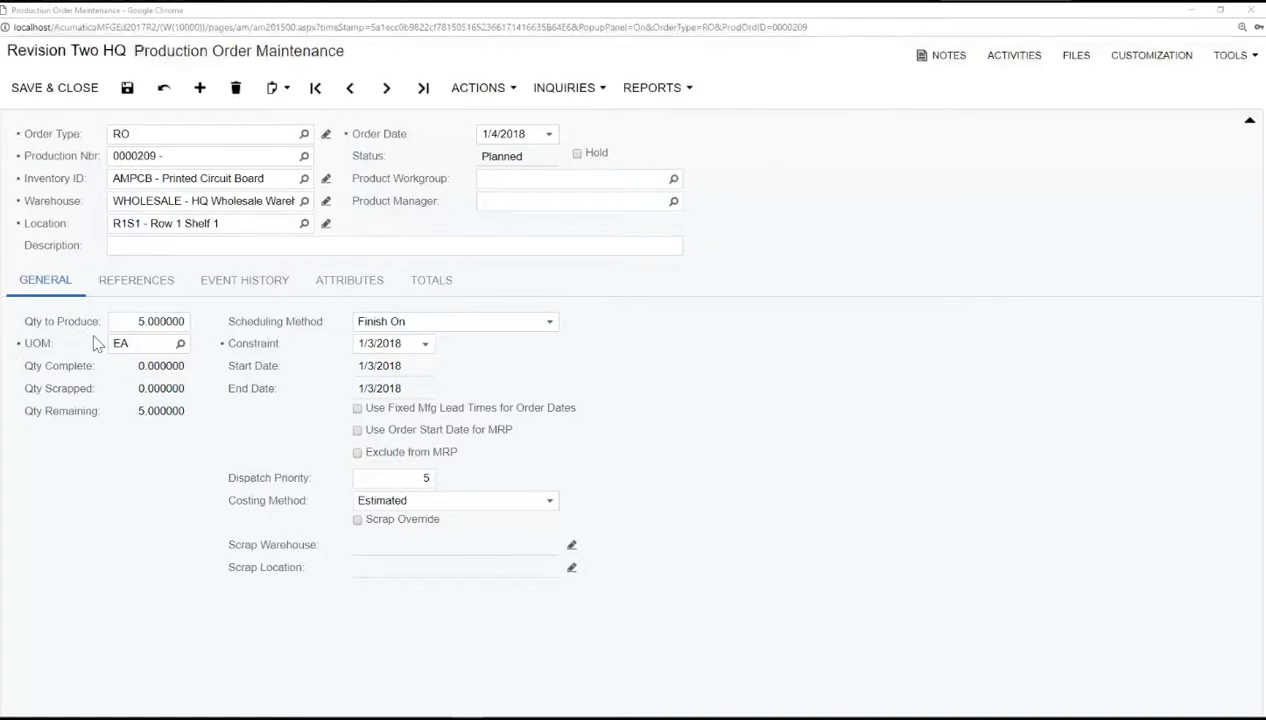
pyautogui.click(134, 288)
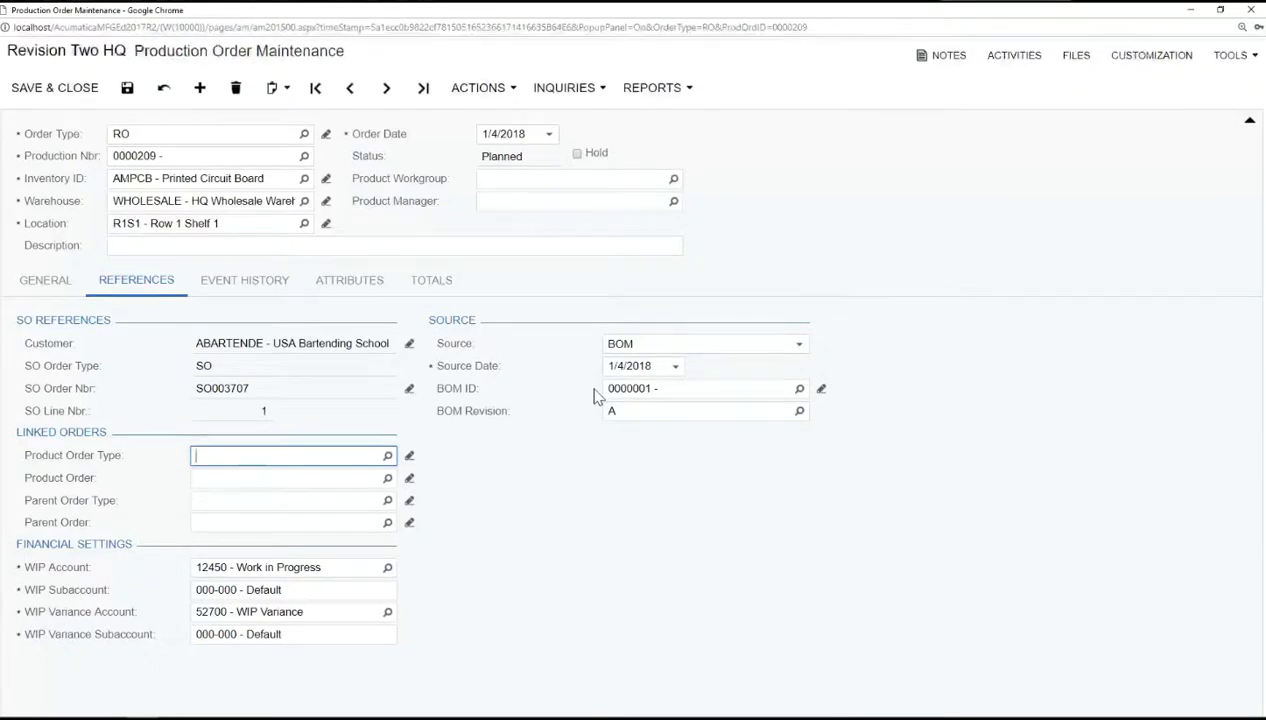
pyautogui.click(241, 300)
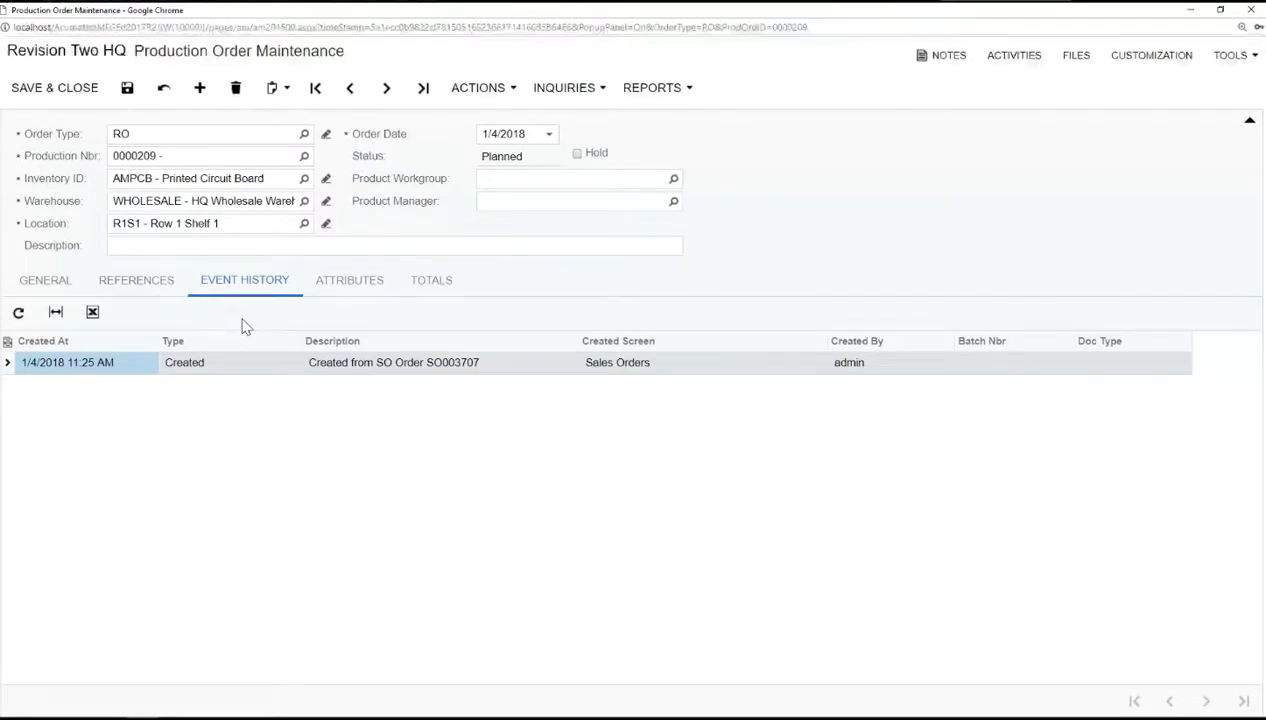
pyautogui.click(416, 294)
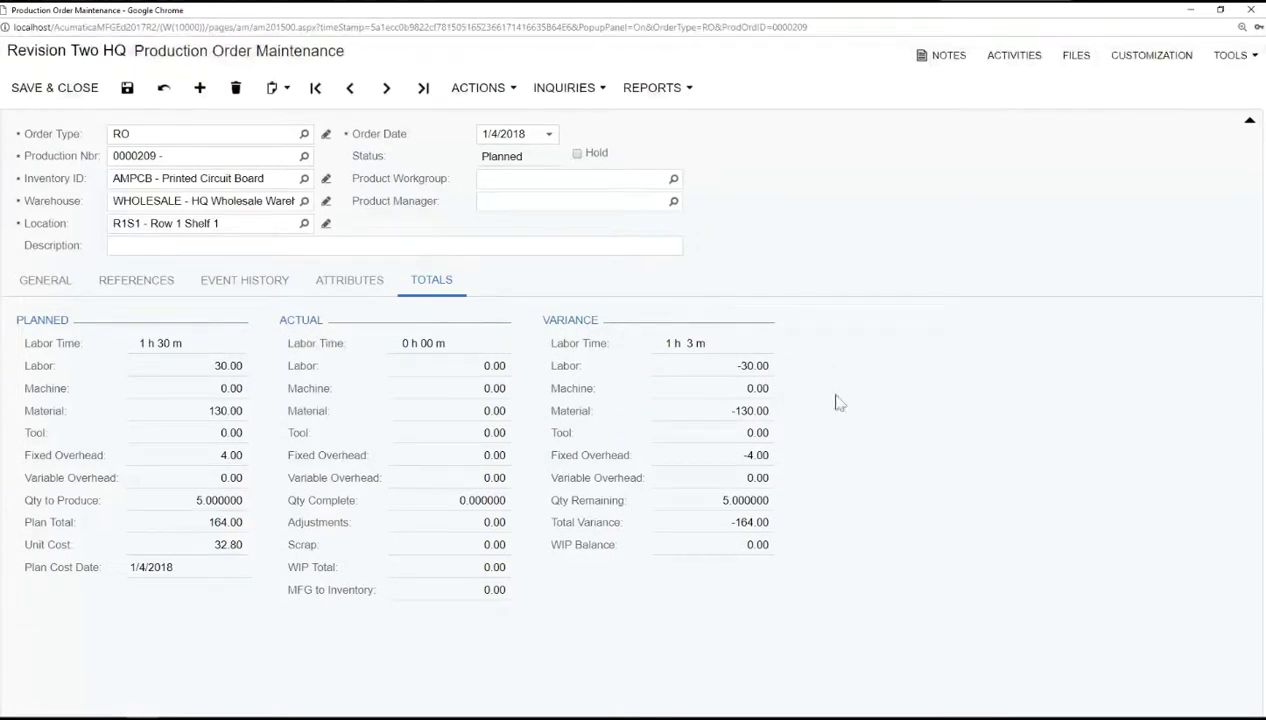
# Release the production order and open an inquiry on it.
pyautogui.click(478, 87)
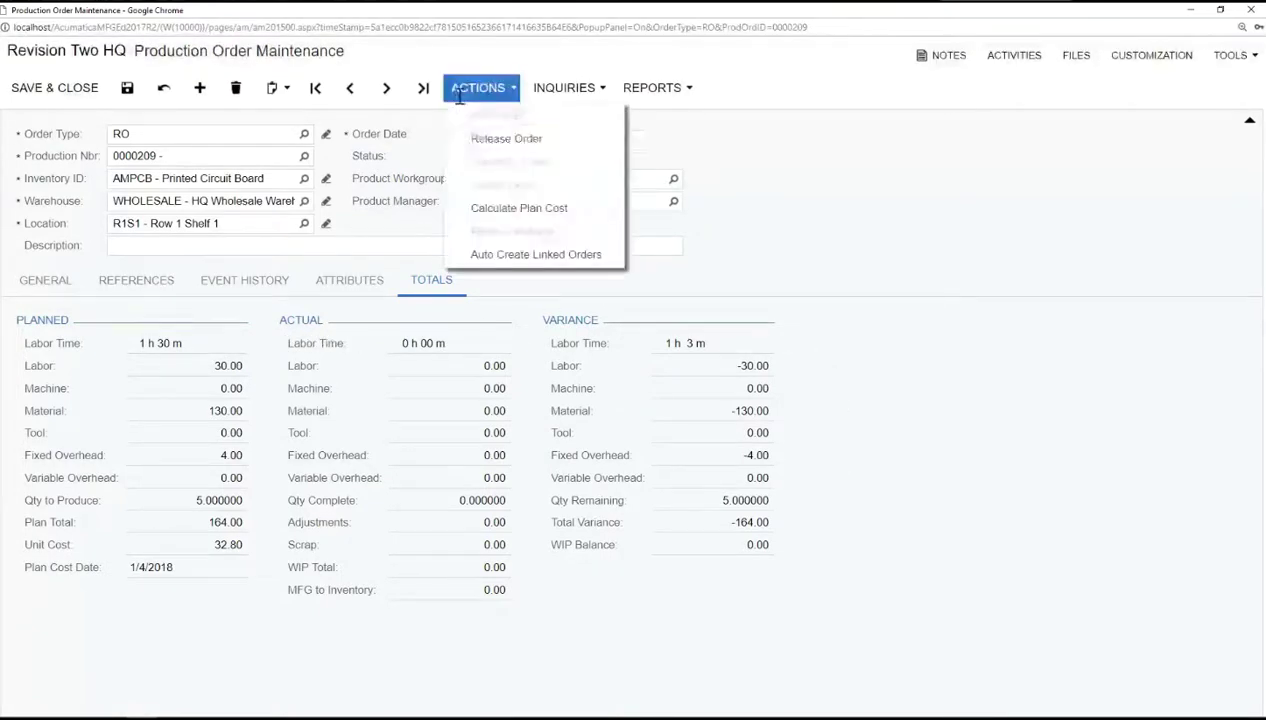
pyautogui.click(465, 136)
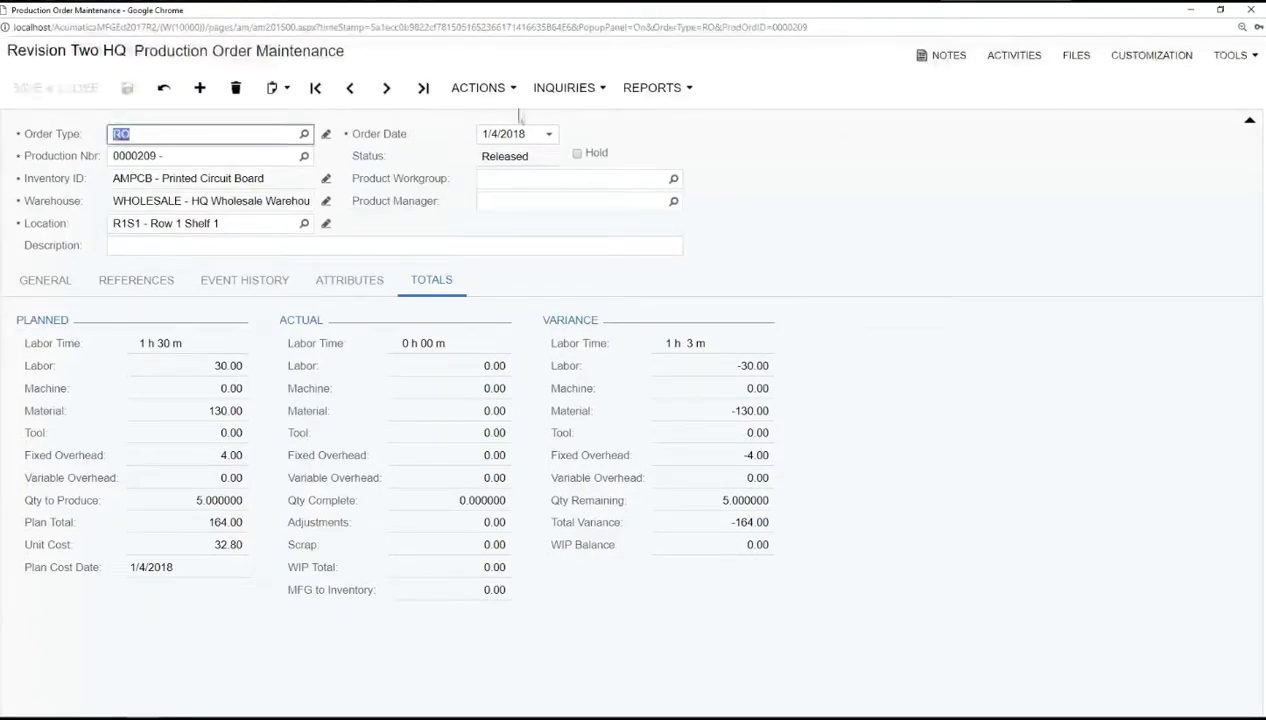
pyautogui.click(564, 87)
pyautogui.click(594, 116)
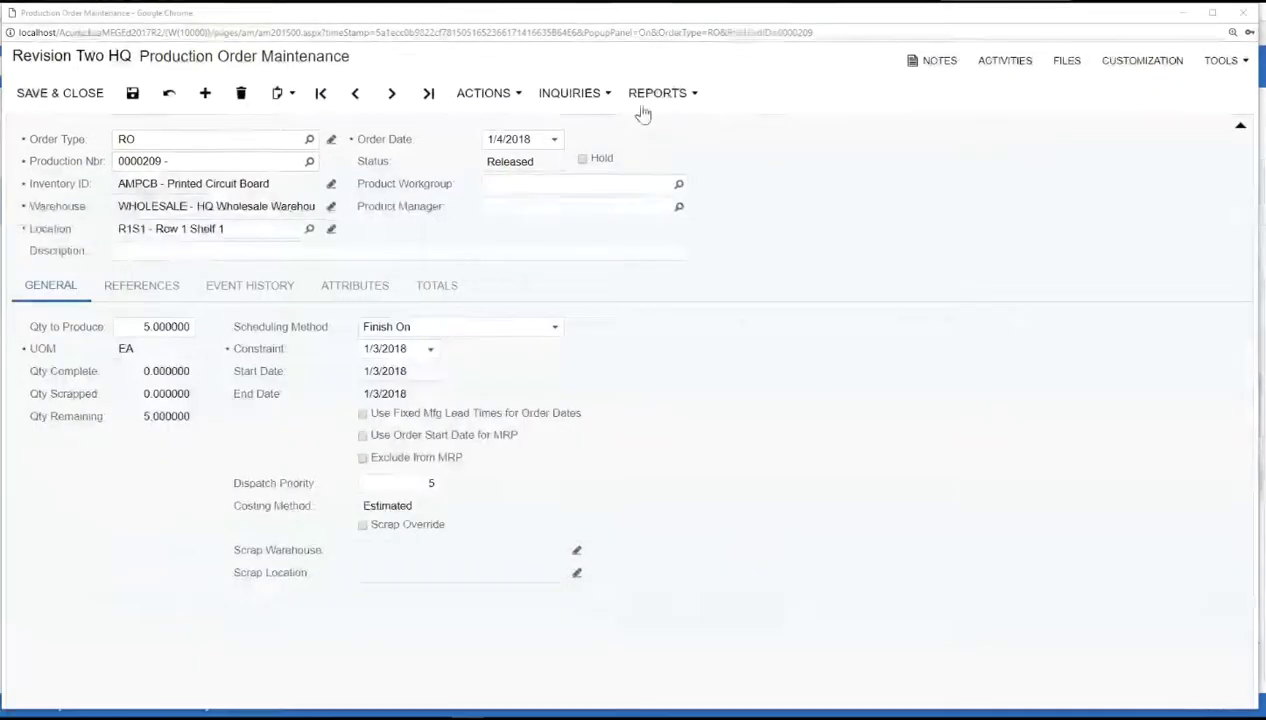
# Run the Production Ticket report for the released order and examine its work instruction for placing the resistors.
pyautogui.click(657, 92)
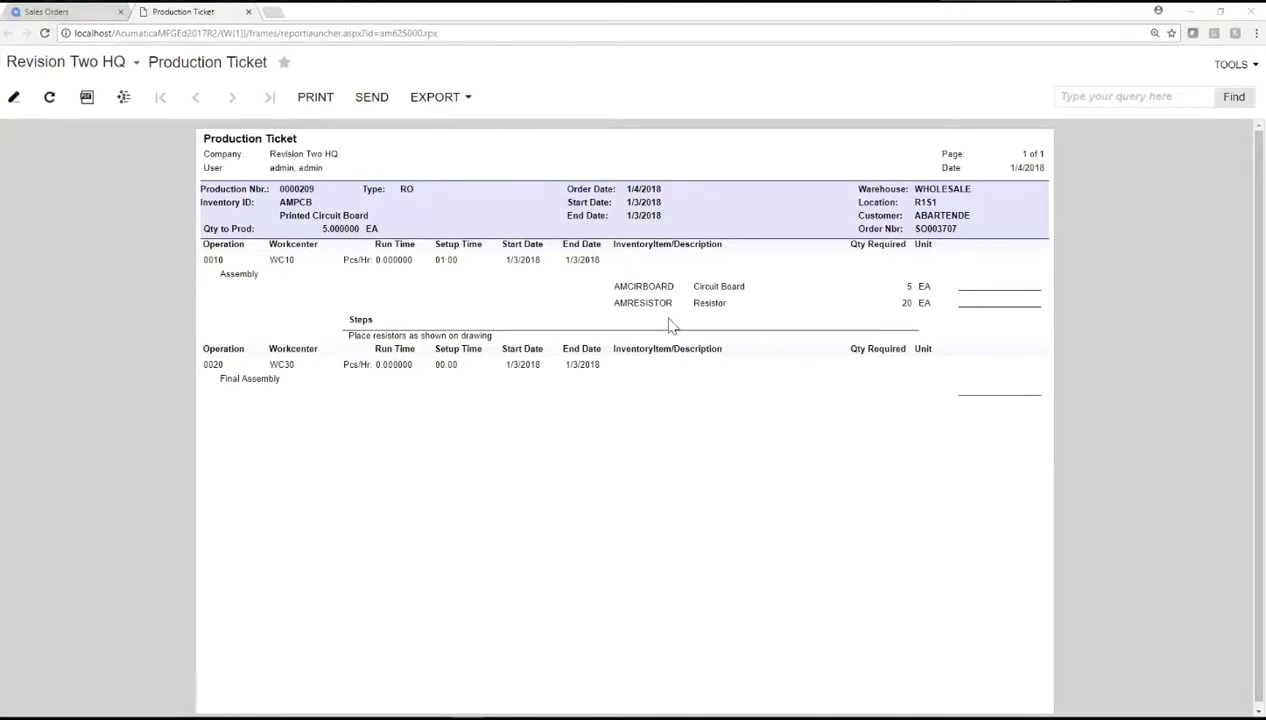
pyautogui.moveTo(348, 335); pyautogui.dragTo(503, 341)
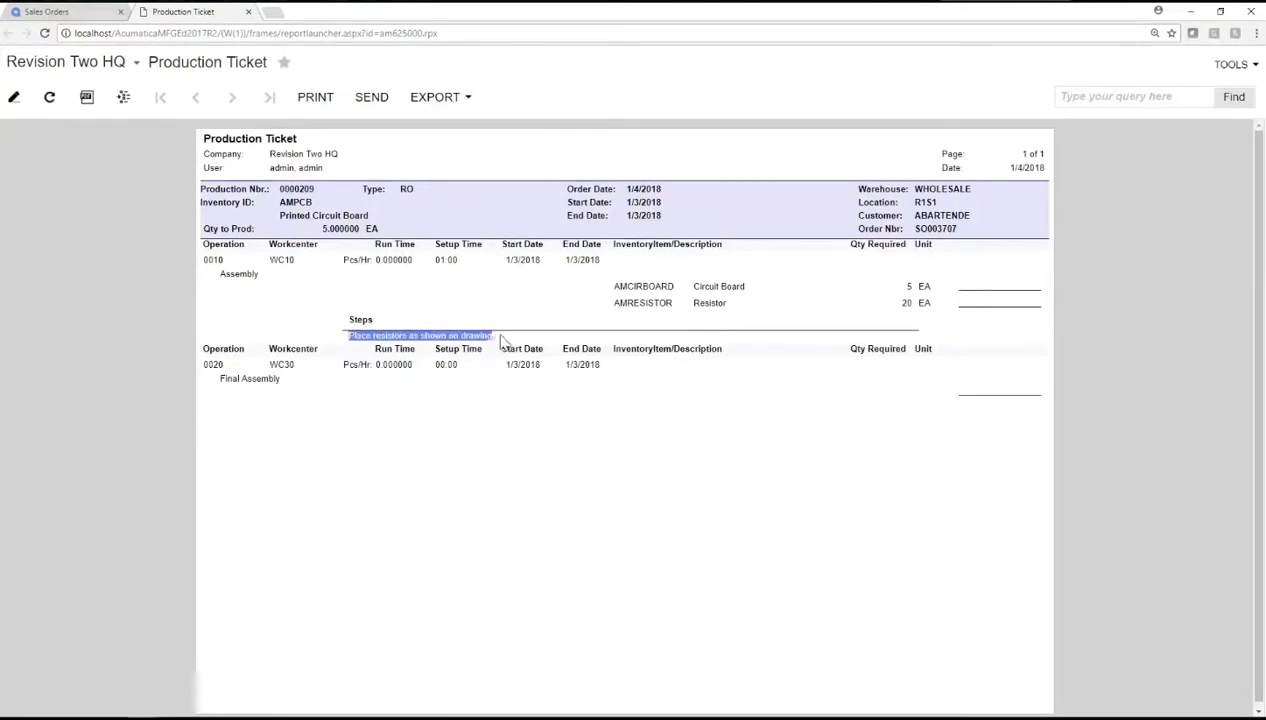
# Record a move of 5 units at operation 0020 for the AMPCB production order, and release the move with its hold removed.
pyautogui.click(121, 294)
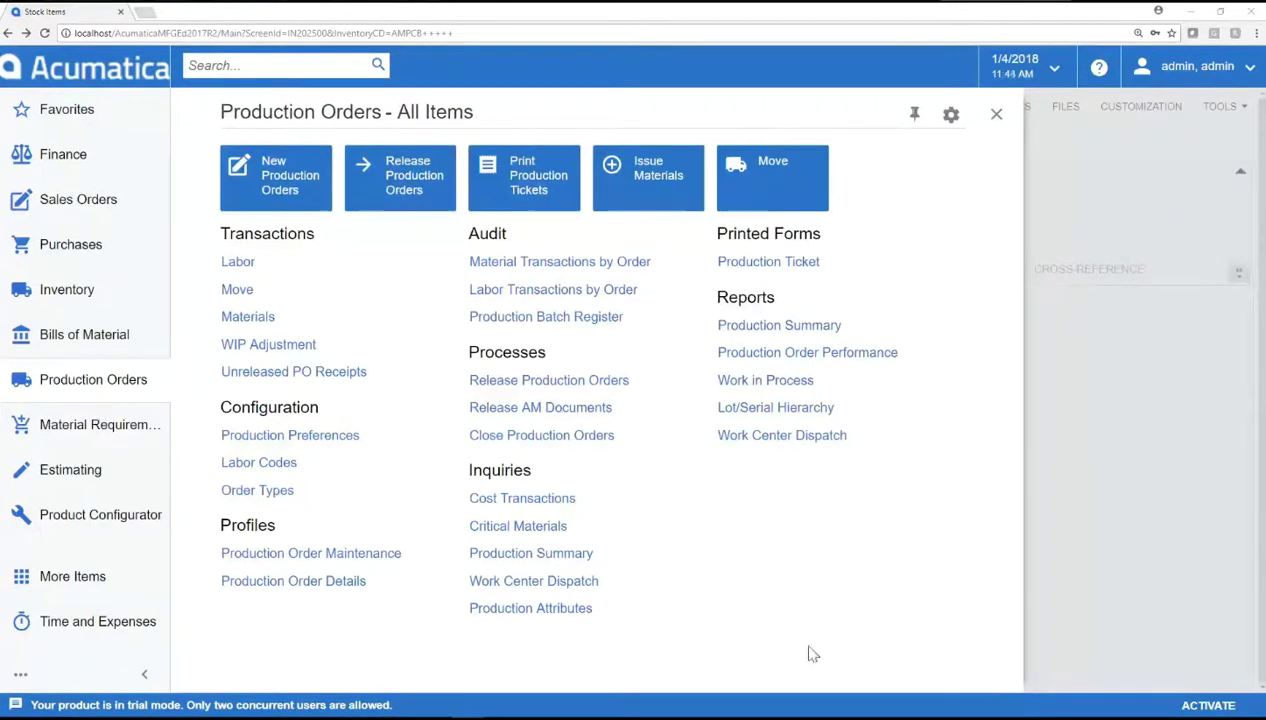
pyautogui.click(240, 290)
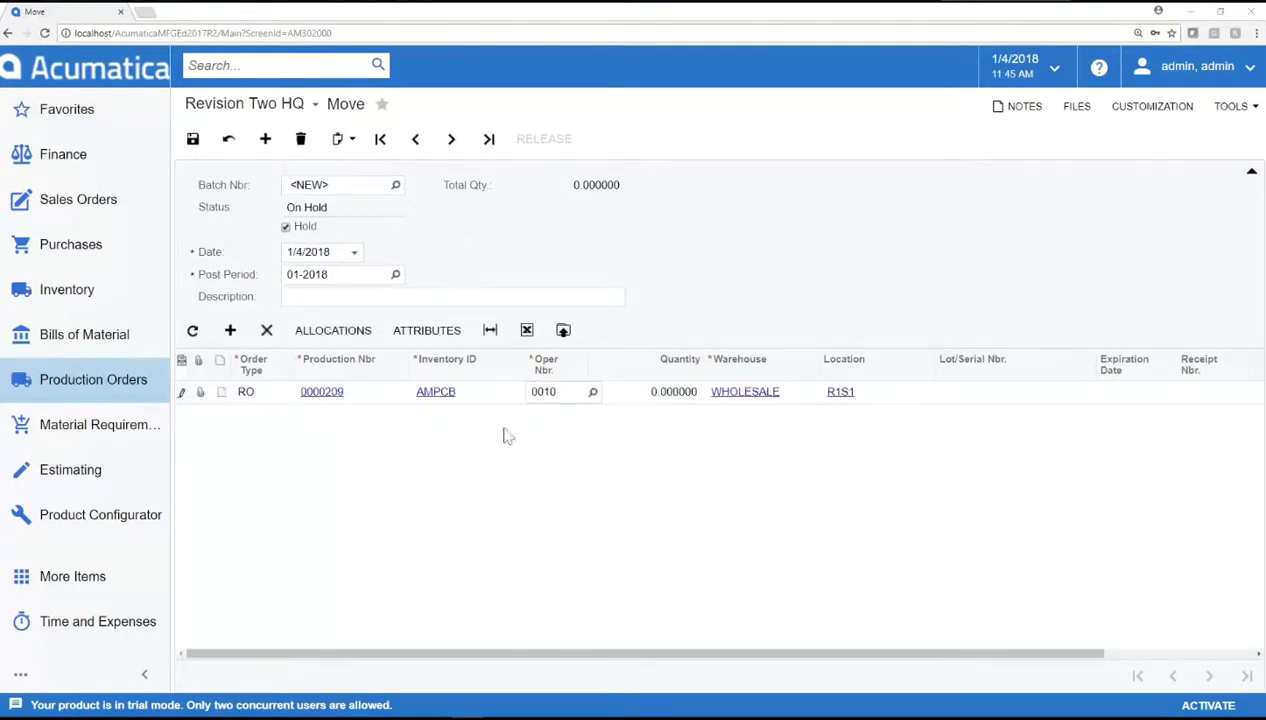
pyautogui.click(593, 392)
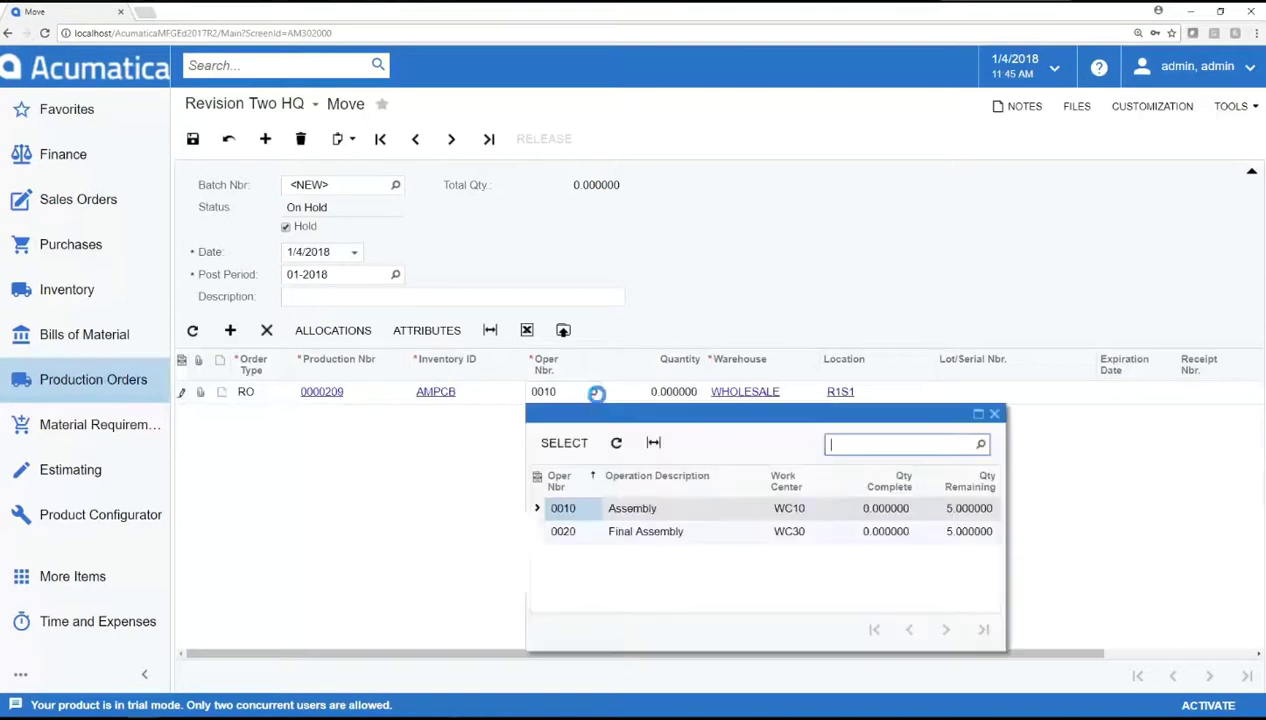
pyautogui.doubleClick(566, 531)
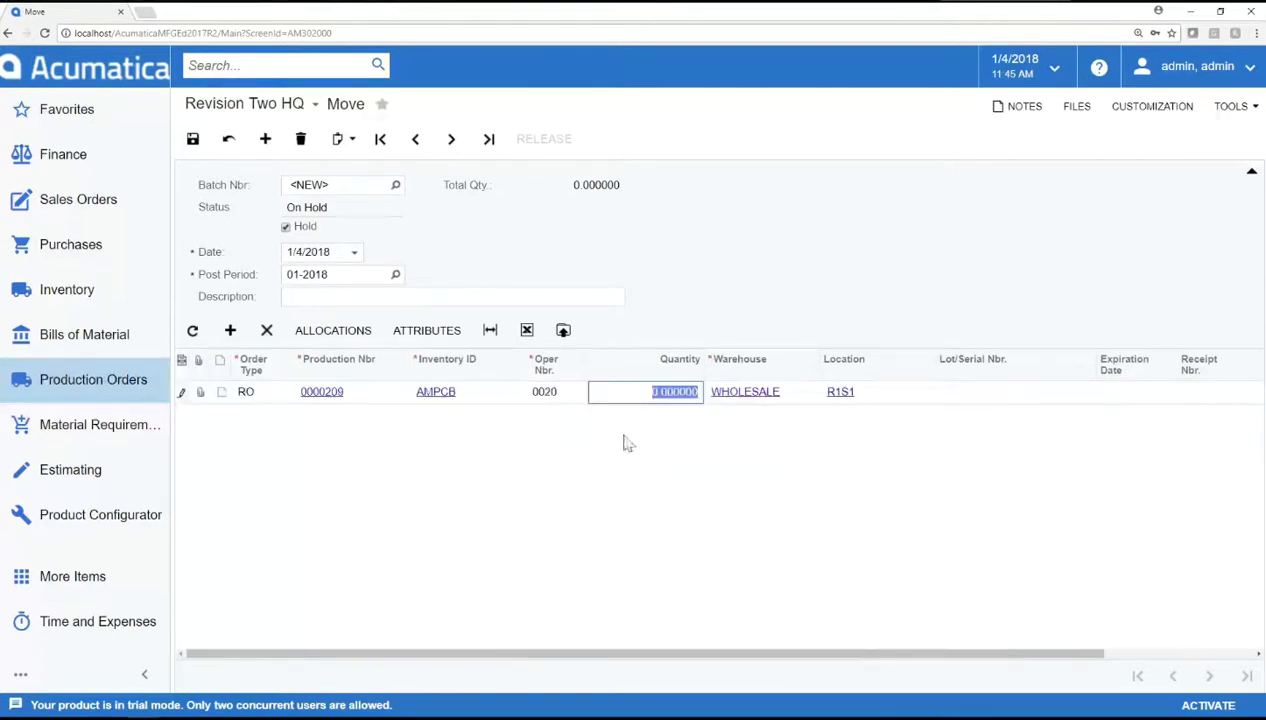
pyautogui.click(638, 392)
pyautogui.write('5')
pyautogui.click(286, 227)
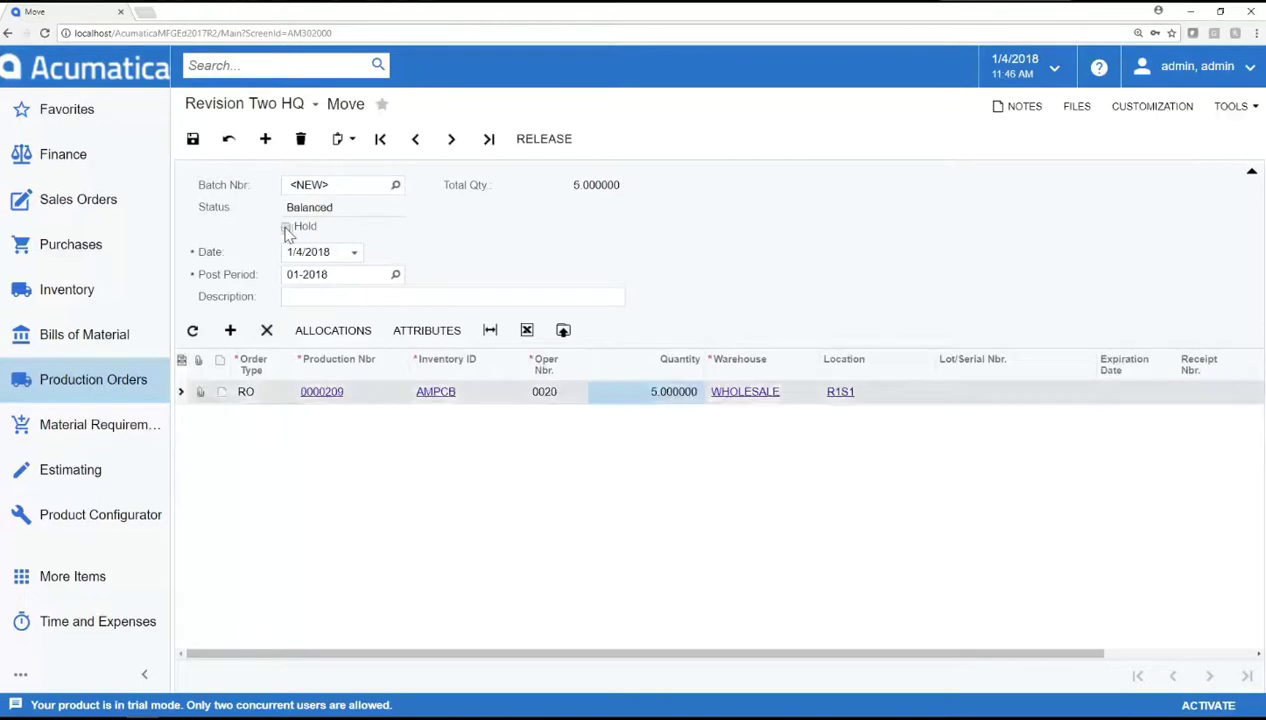
pyautogui.click(540, 141)
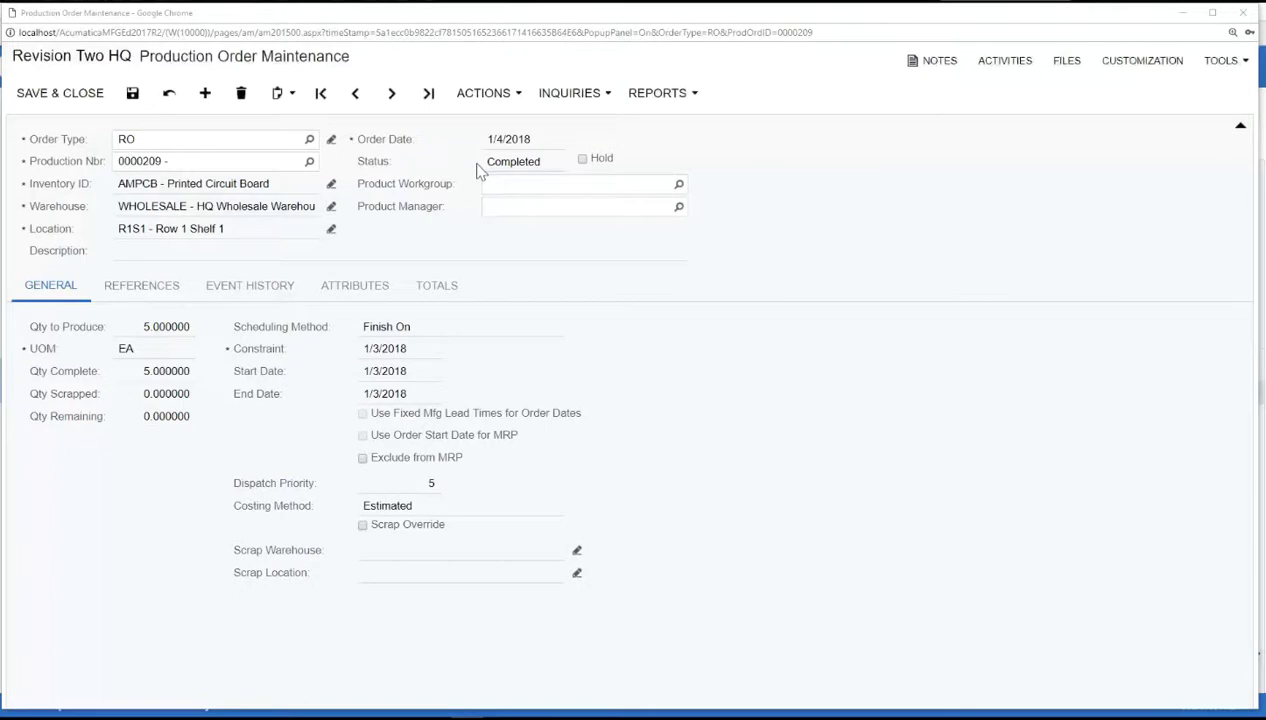
# Examine the production order's event history and its planned, actual and variance totals, and open an inquiry on the order.
pyautogui.click(277, 295)
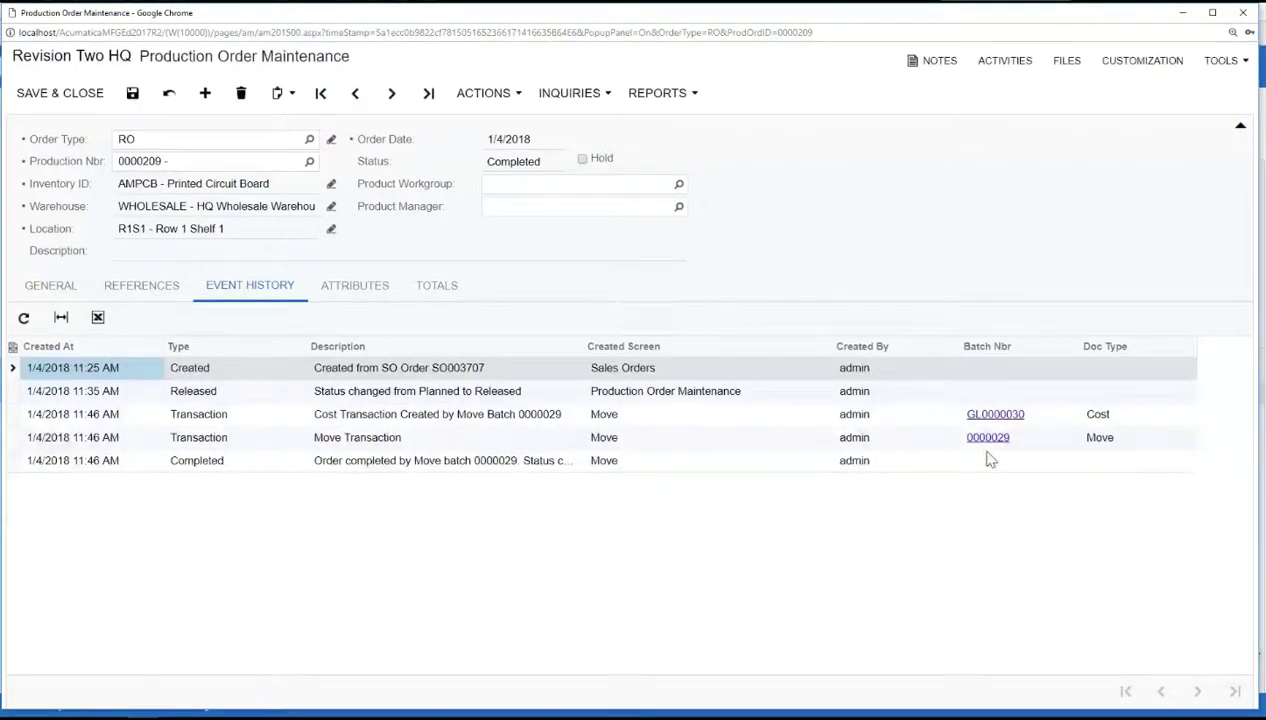
pyautogui.click(434, 289)
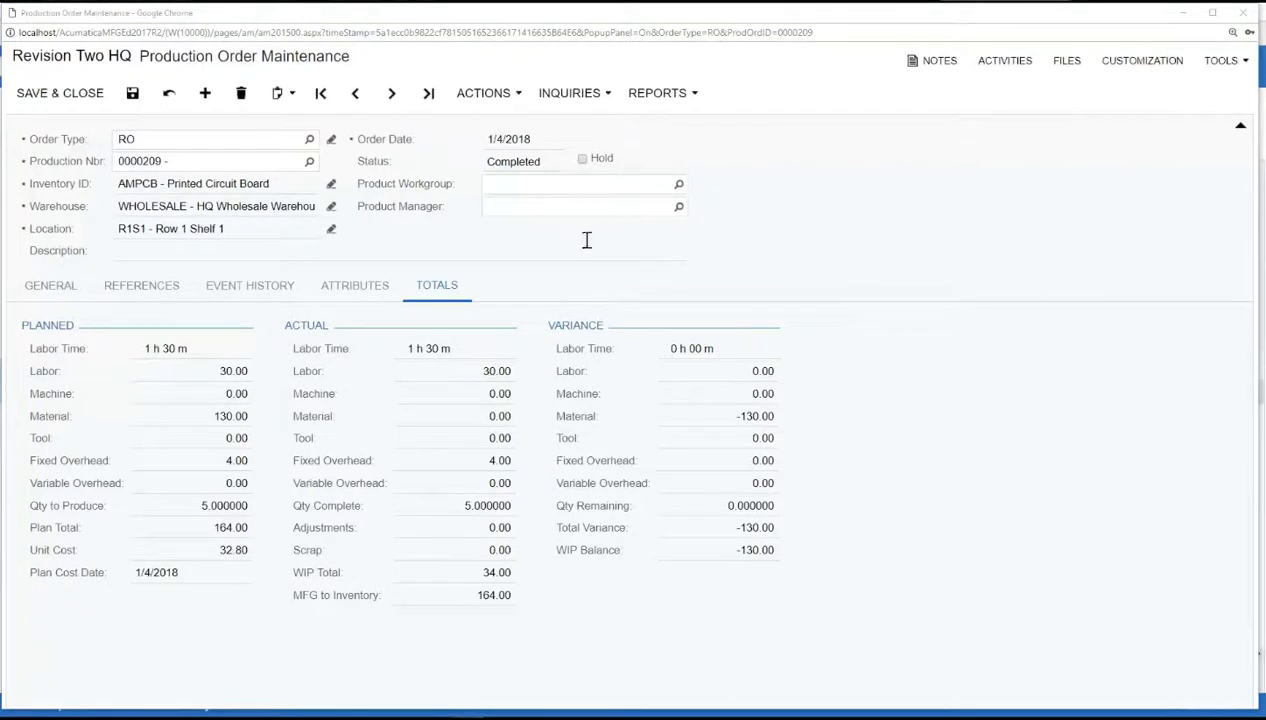
pyautogui.click(565, 93)
pyautogui.click(565, 121)
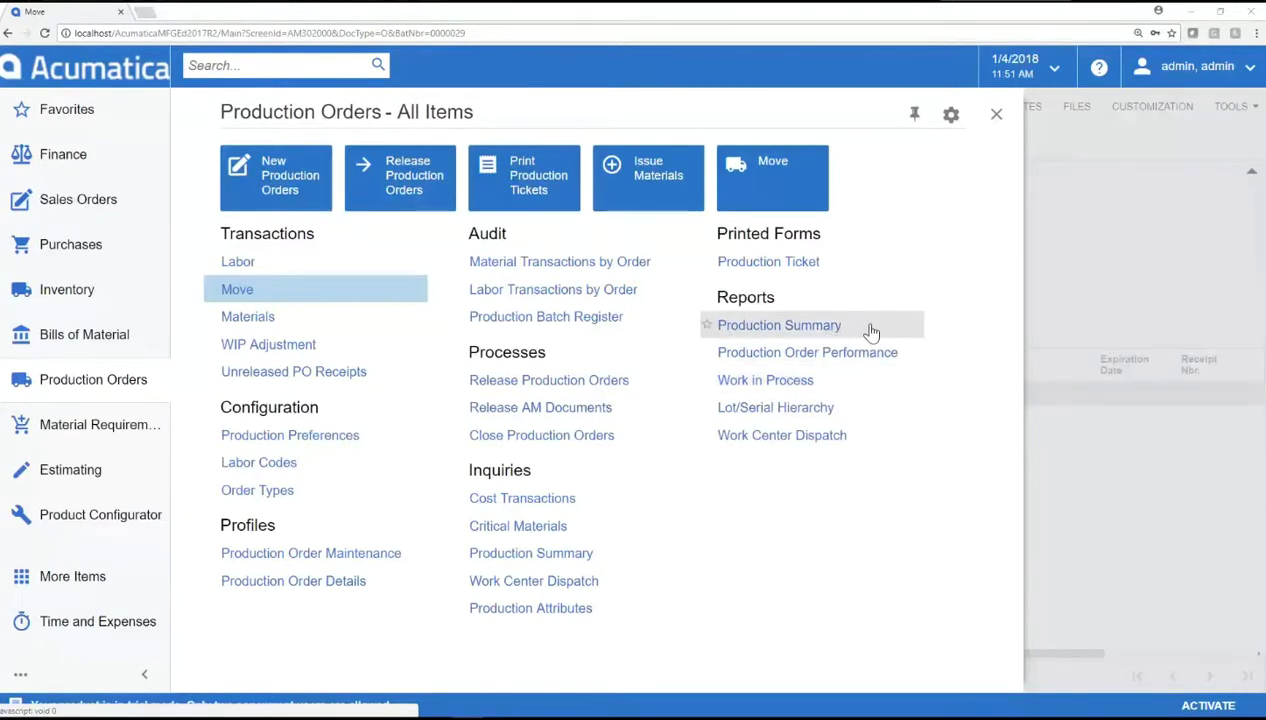
# Run the Work Center Dispatch report for work center 161.
pyautogui.click(875, 450)
pyautogui.click(512, 269)
pyautogui.doubleClick(424, 387)
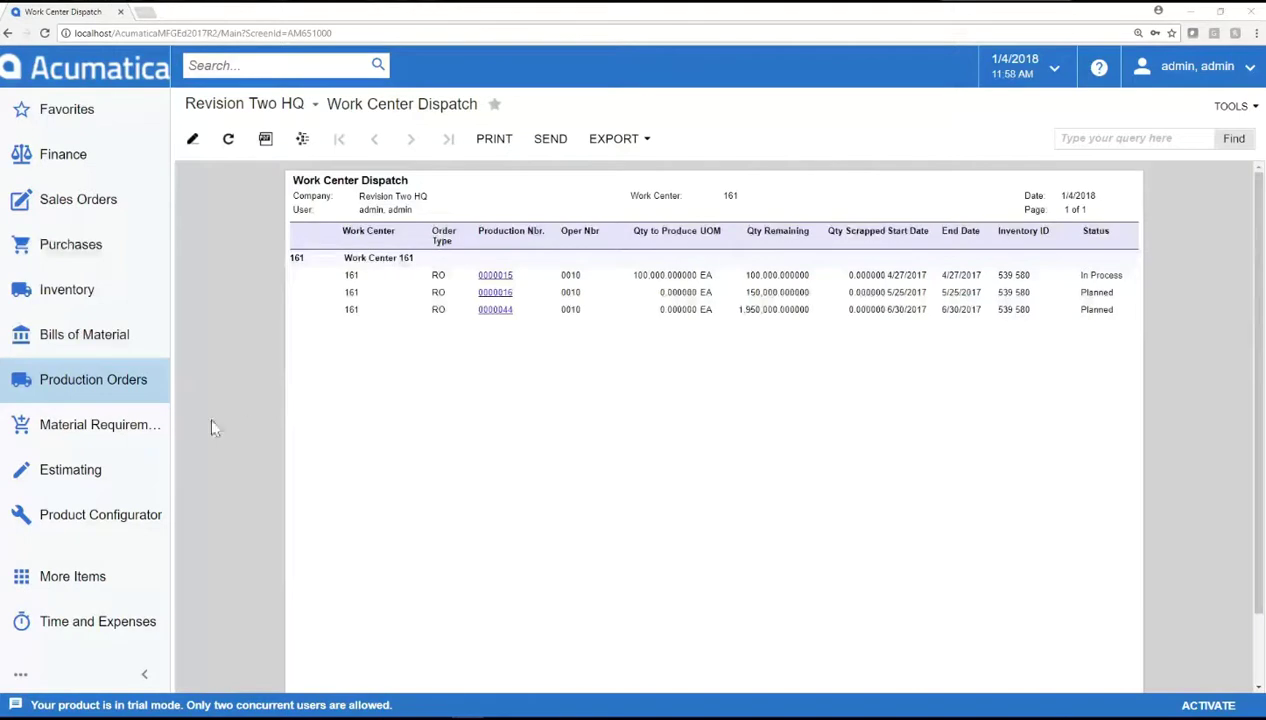
# Open the MRP Display inquiry for material requirements planning.
pyautogui.click(80, 430)
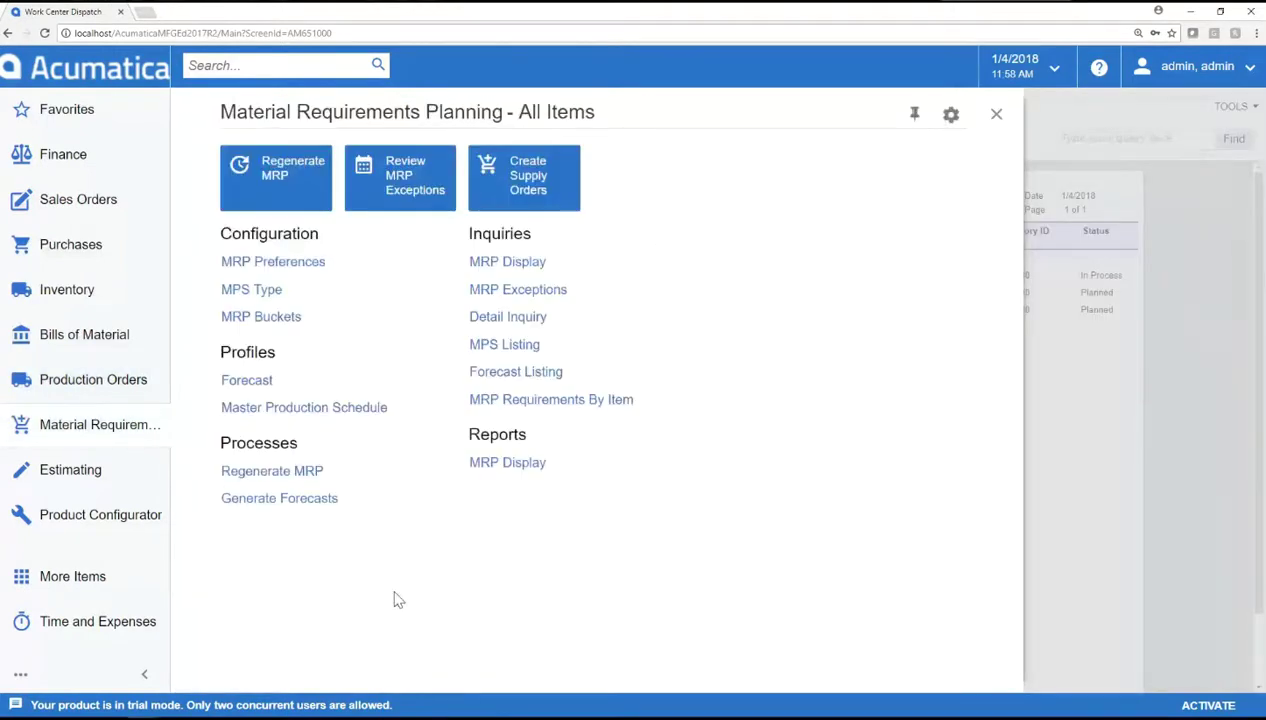
pyautogui.click(500, 263)
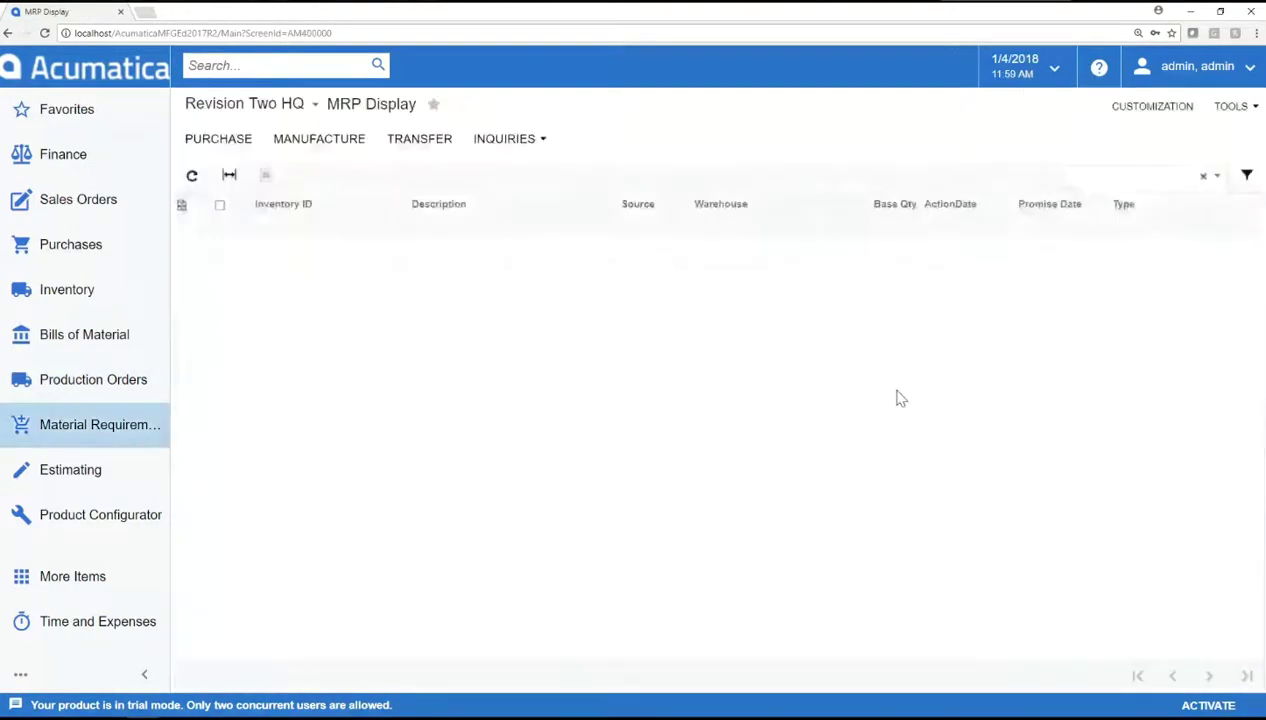